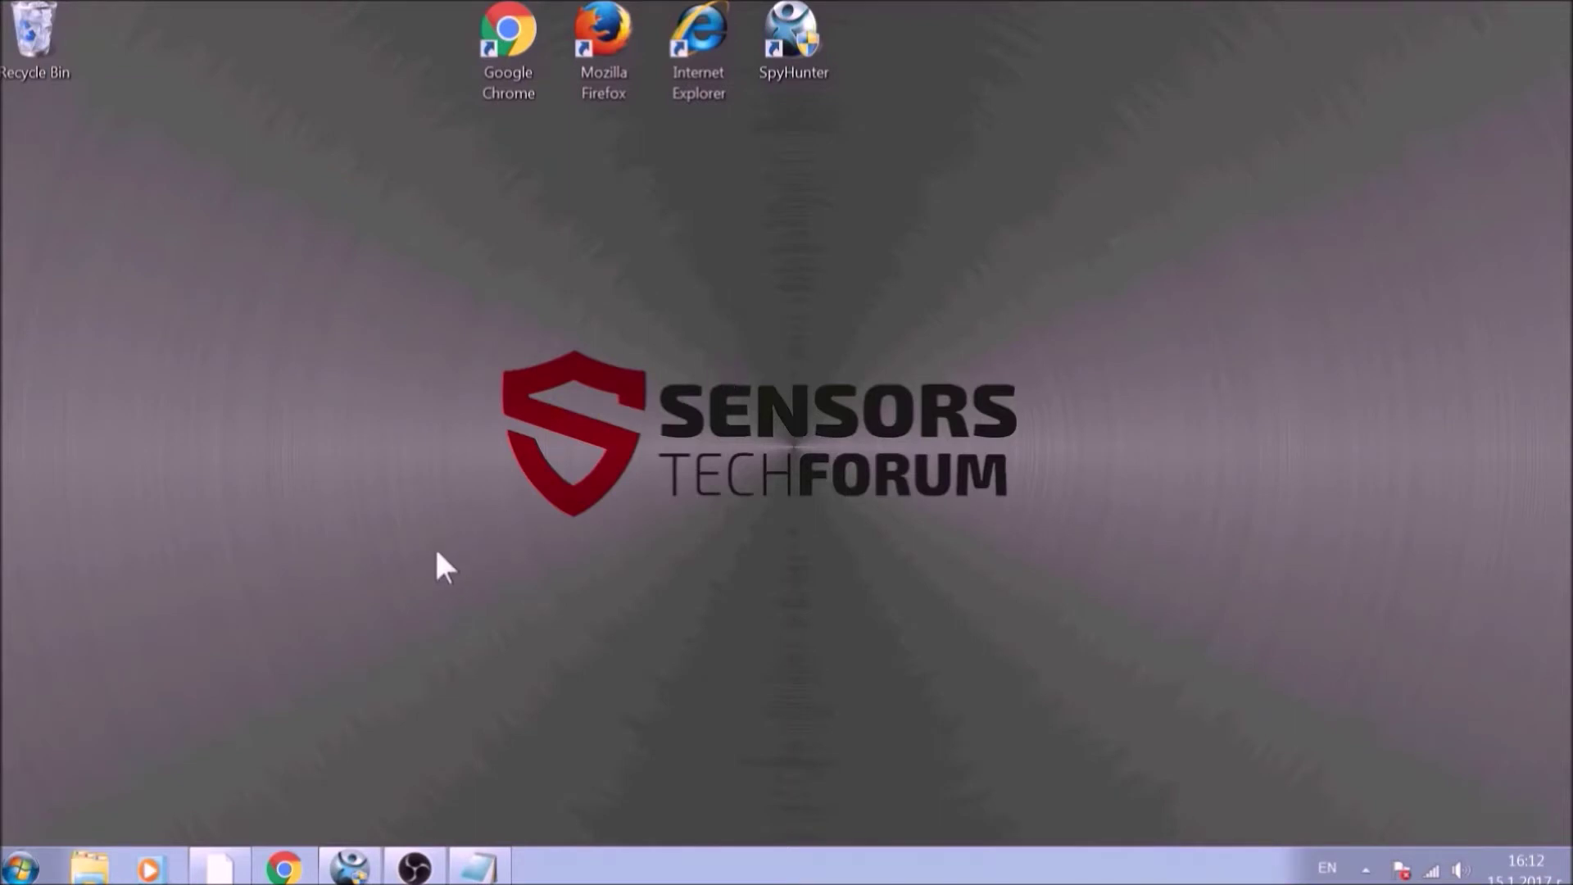
# - Run APPWIZ.CPL from the Run dialog to open Programs and Features
pyautogui.press('super+r')
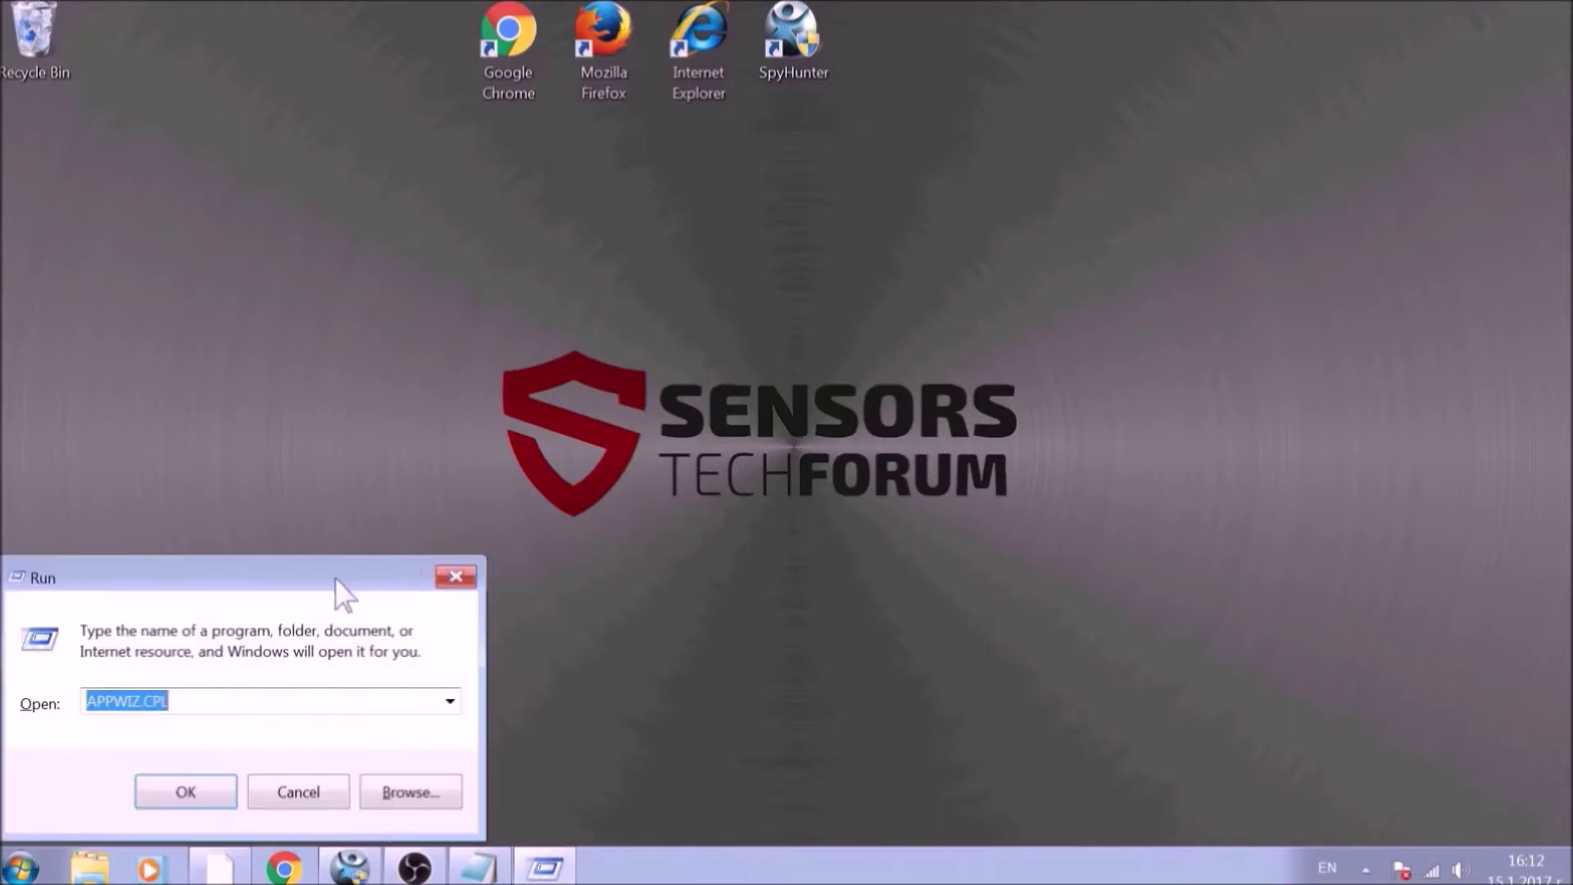
pyautogui.moveTo(339, 583); pyautogui.dragTo(790, 322)
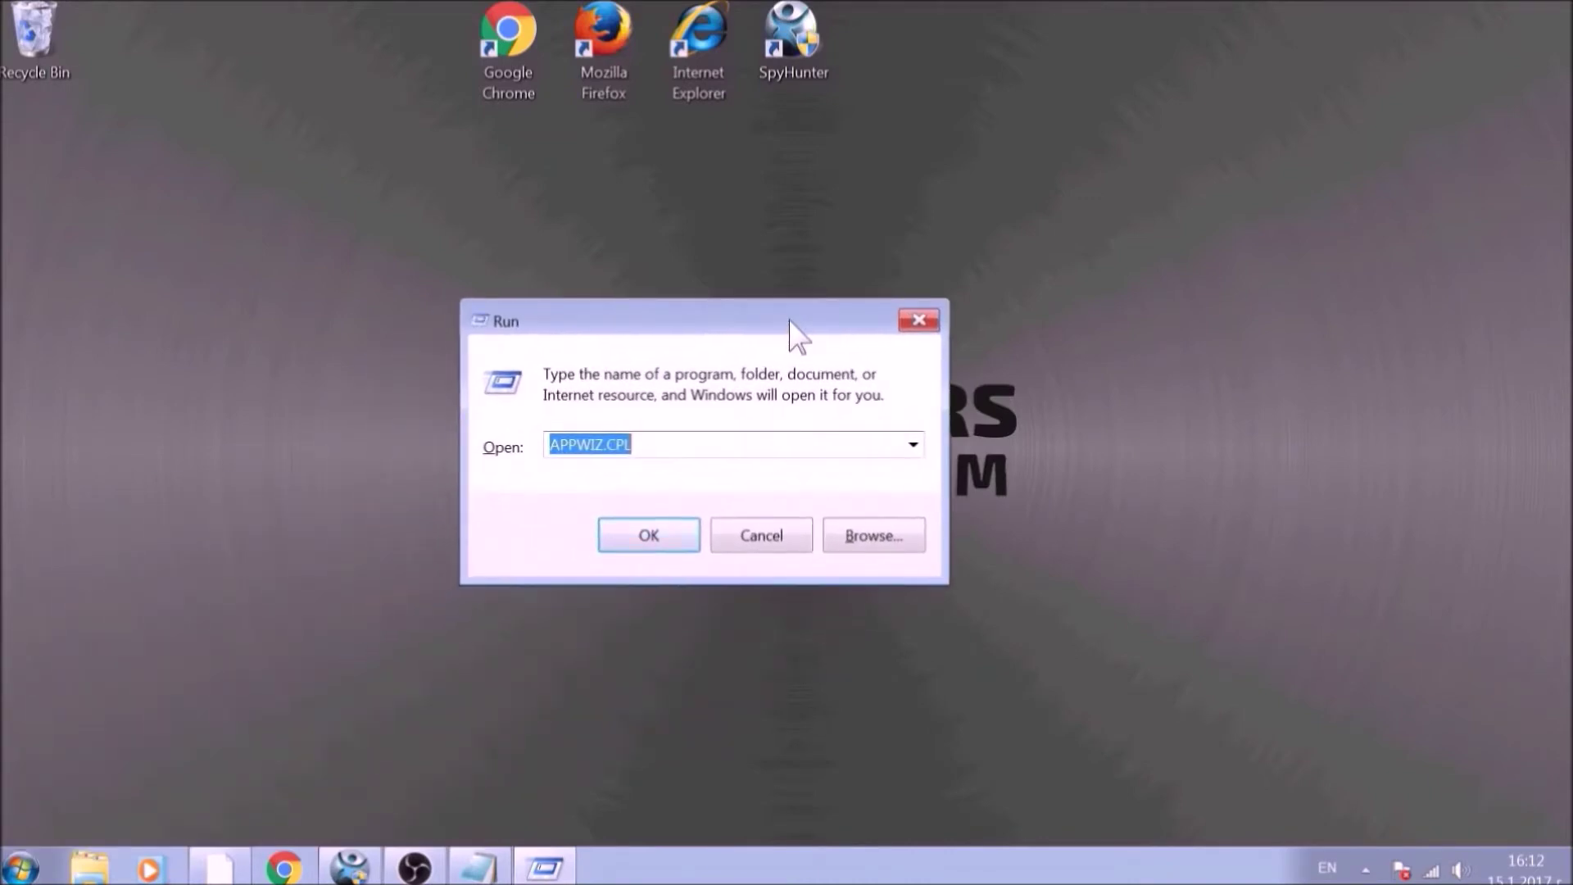
pyautogui.write('APPWIZ')
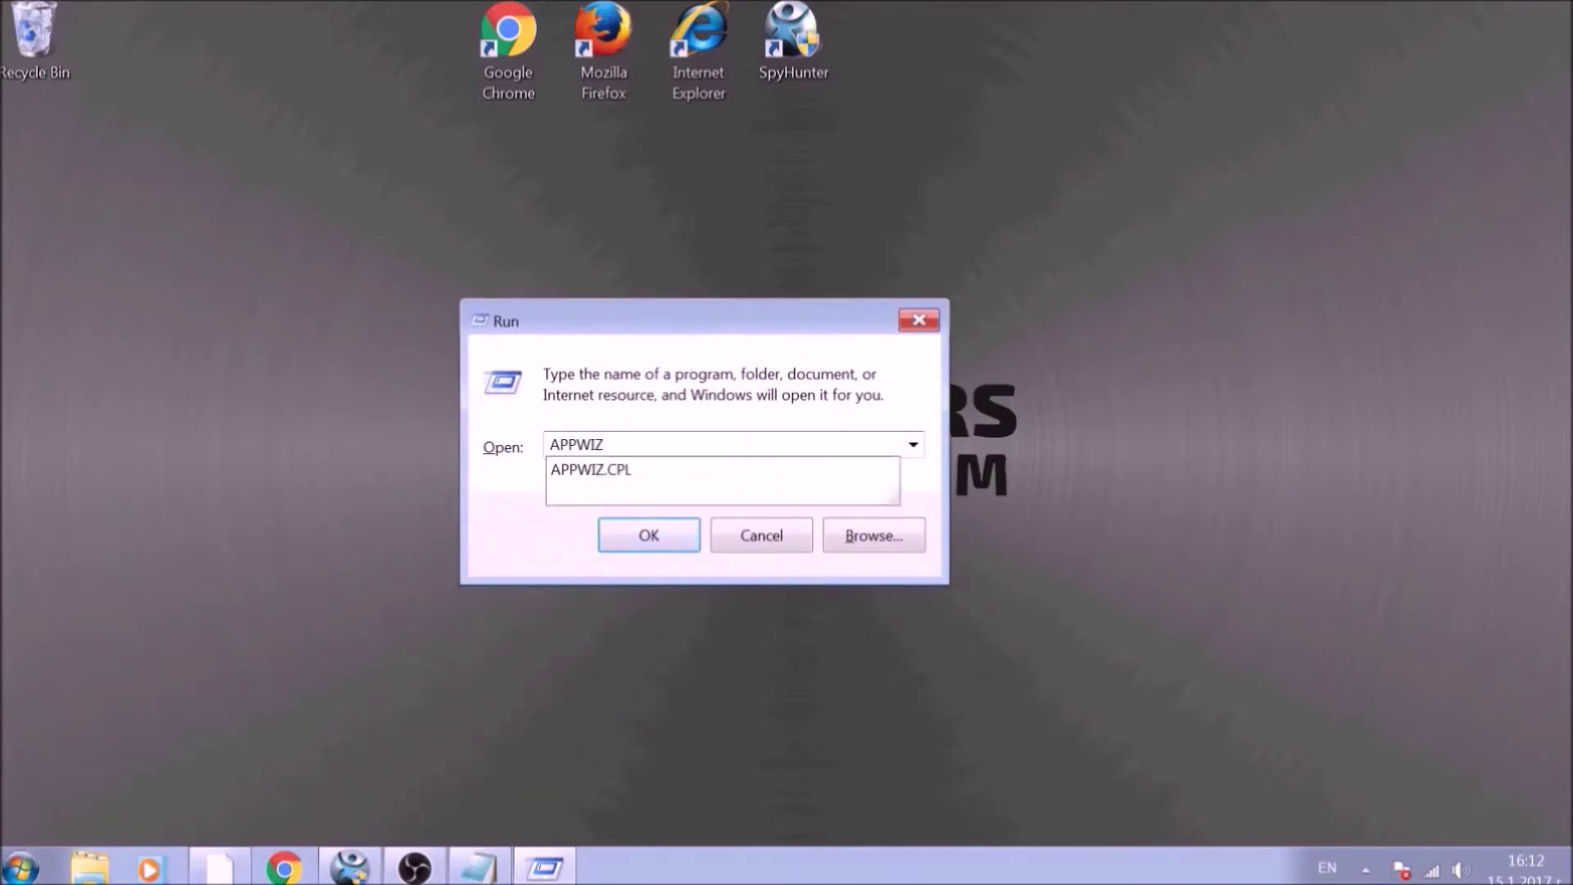
pyautogui.write('.CPL')
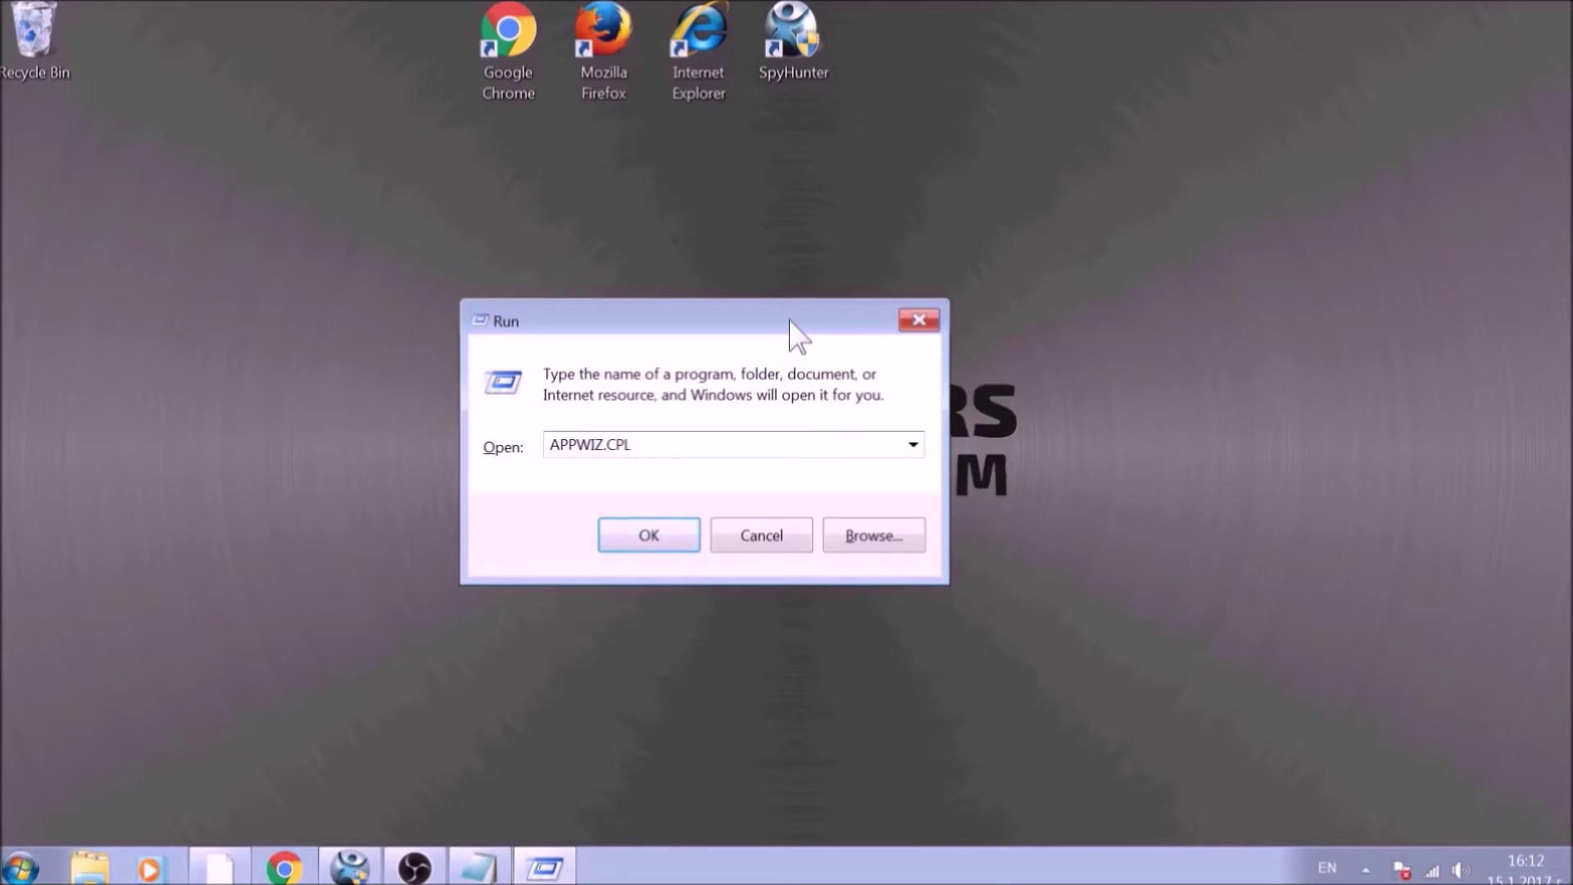
pyautogui.click(643, 534)
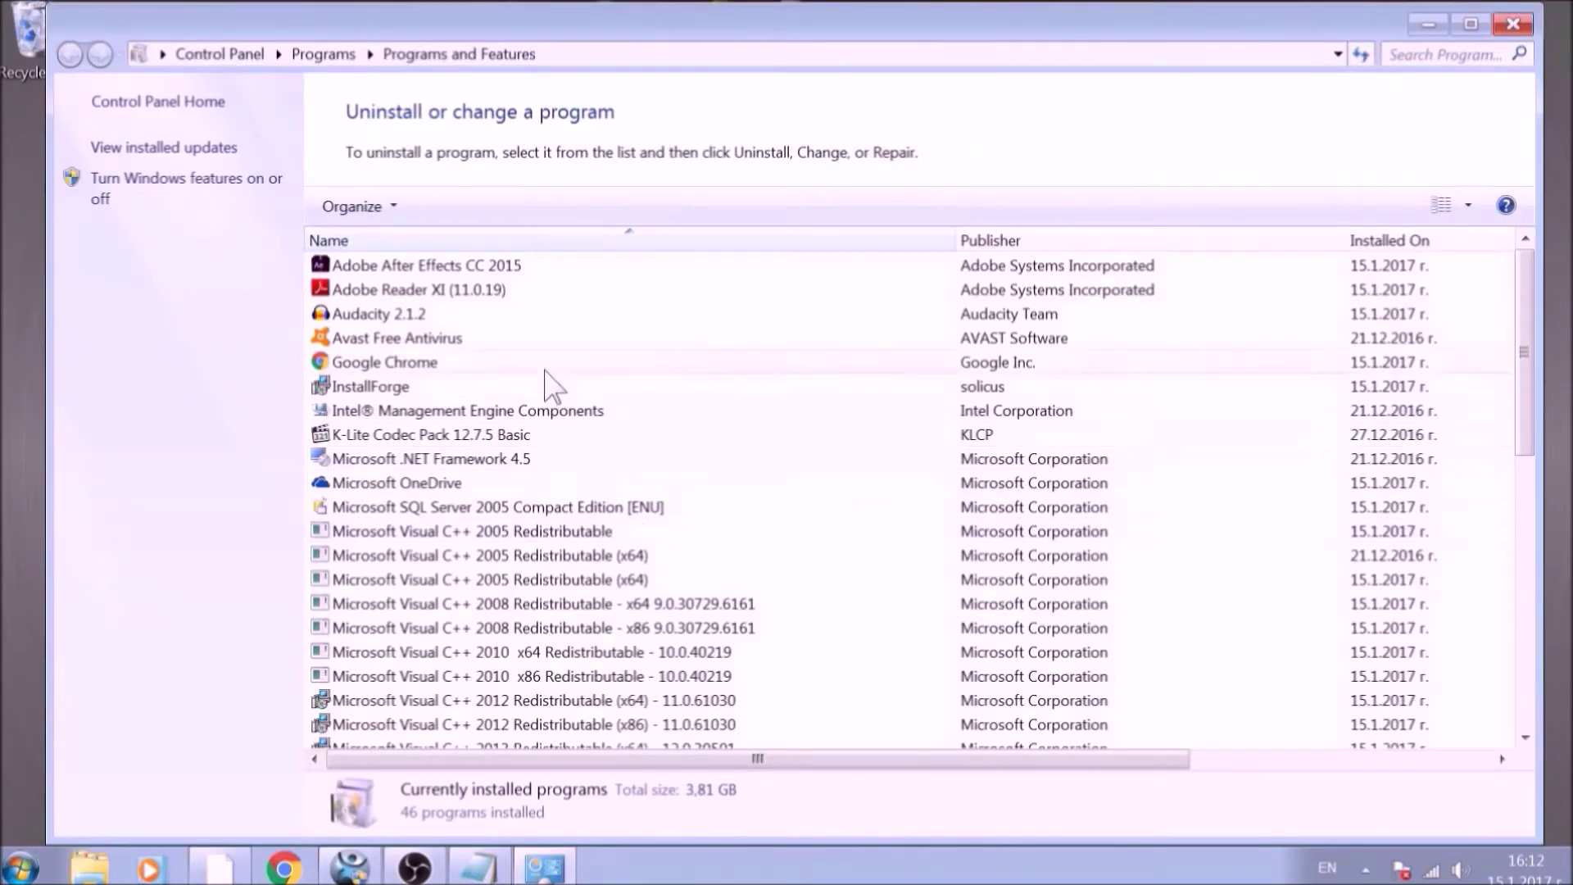
# - Uninstall SUSPICIOUS PROGRAM from the installed programs list and acknowledge the success message
pyautogui.scroll(-1, 547, 352)
pyautogui.scroll(-8, 557, 410)
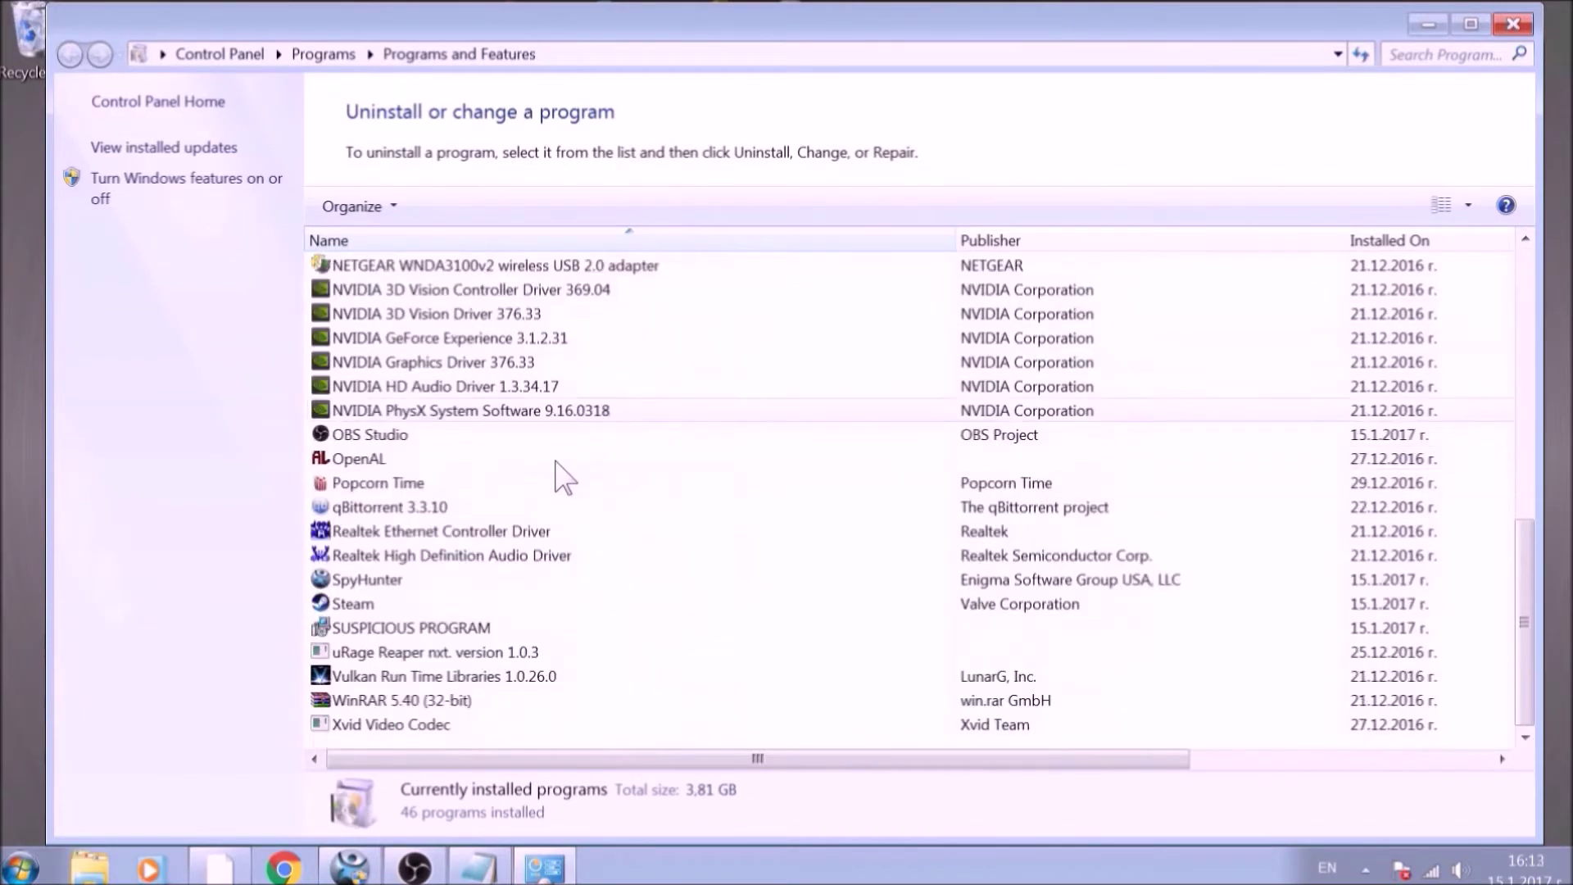
pyautogui.click(528, 627)
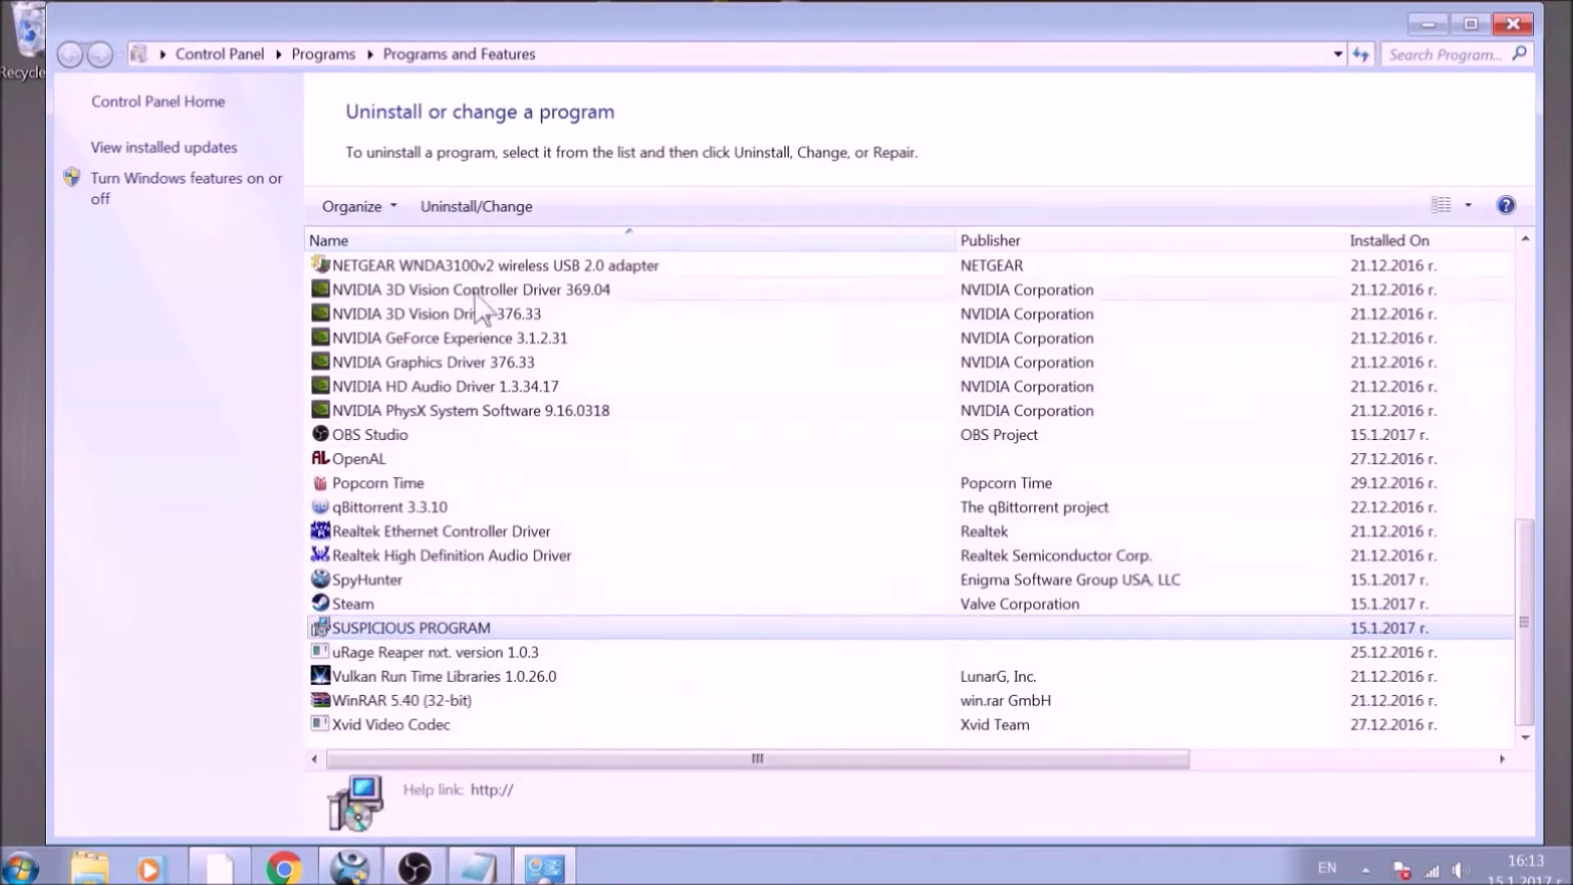
pyautogui.click(490, 214)
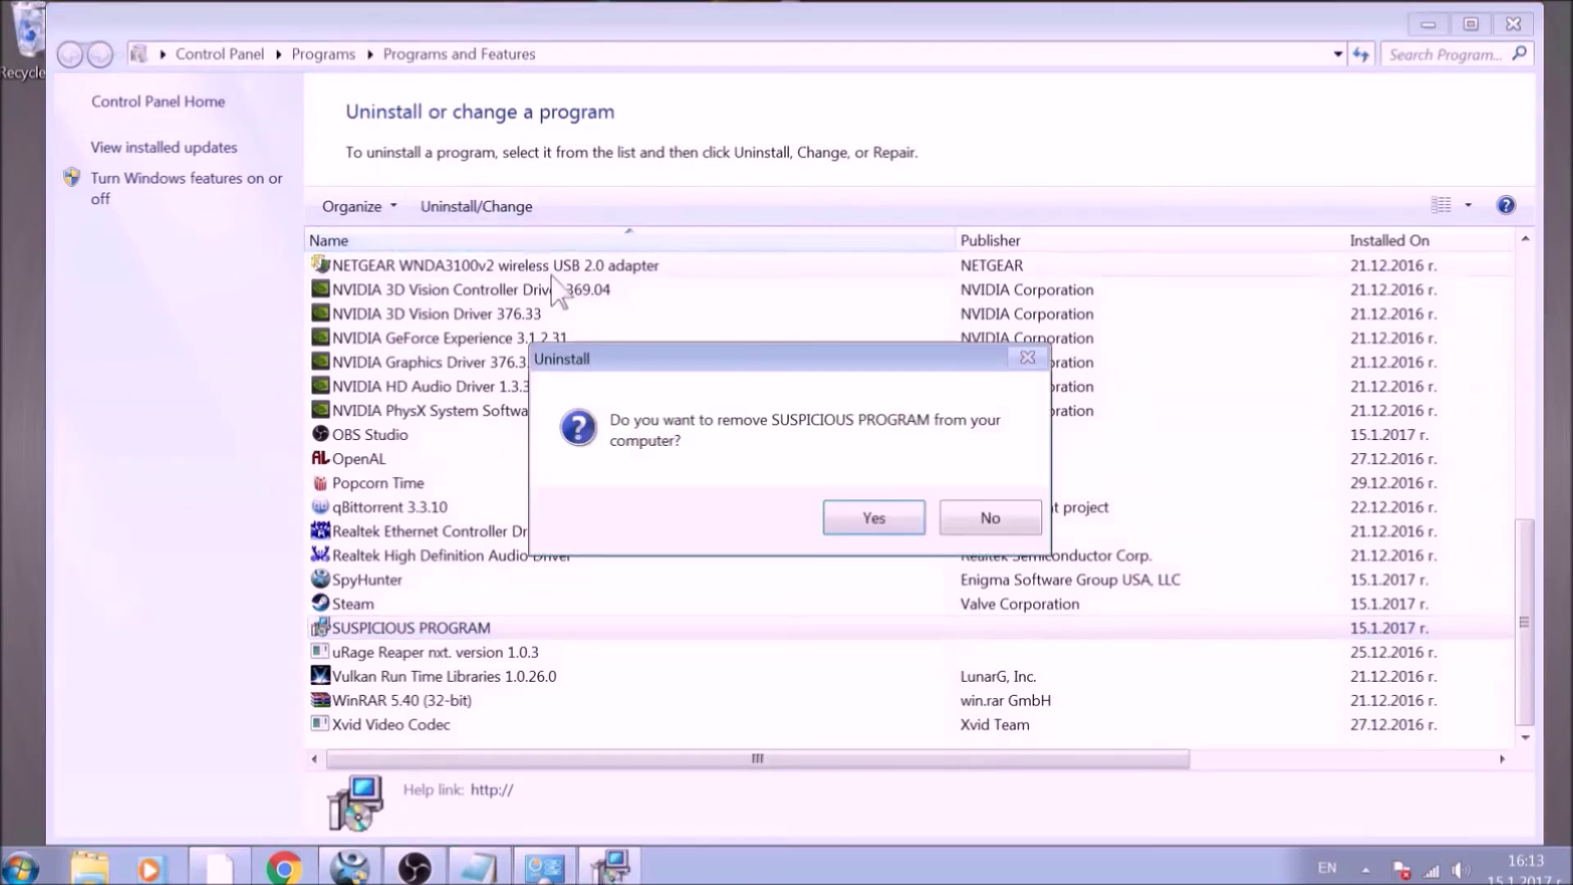
pyautogui.click(870, 509)
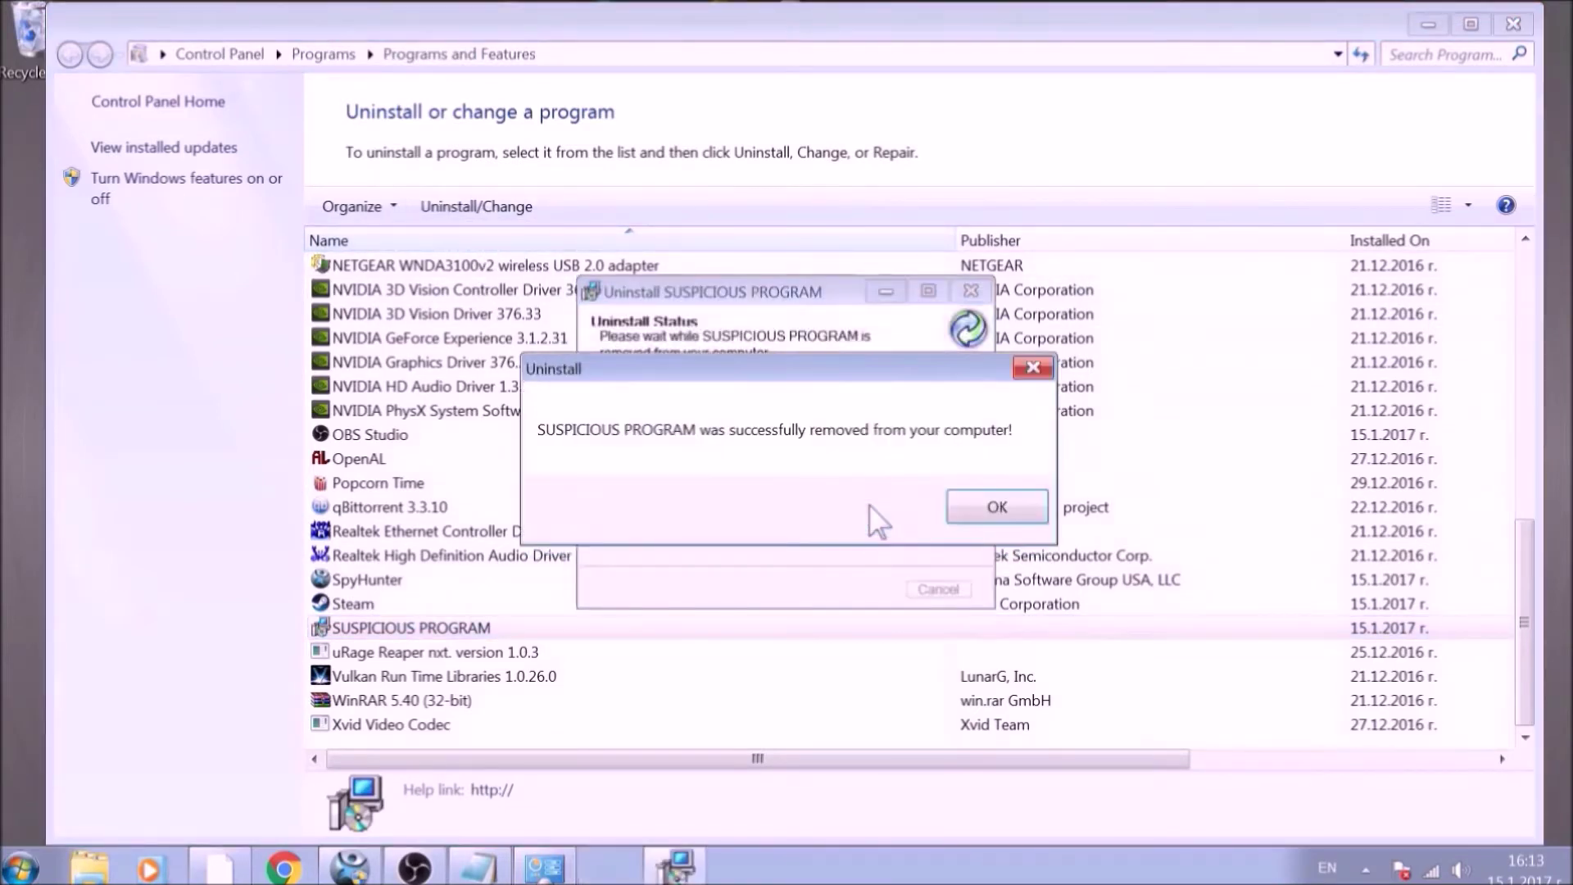
pyautogui.click(980, 505)
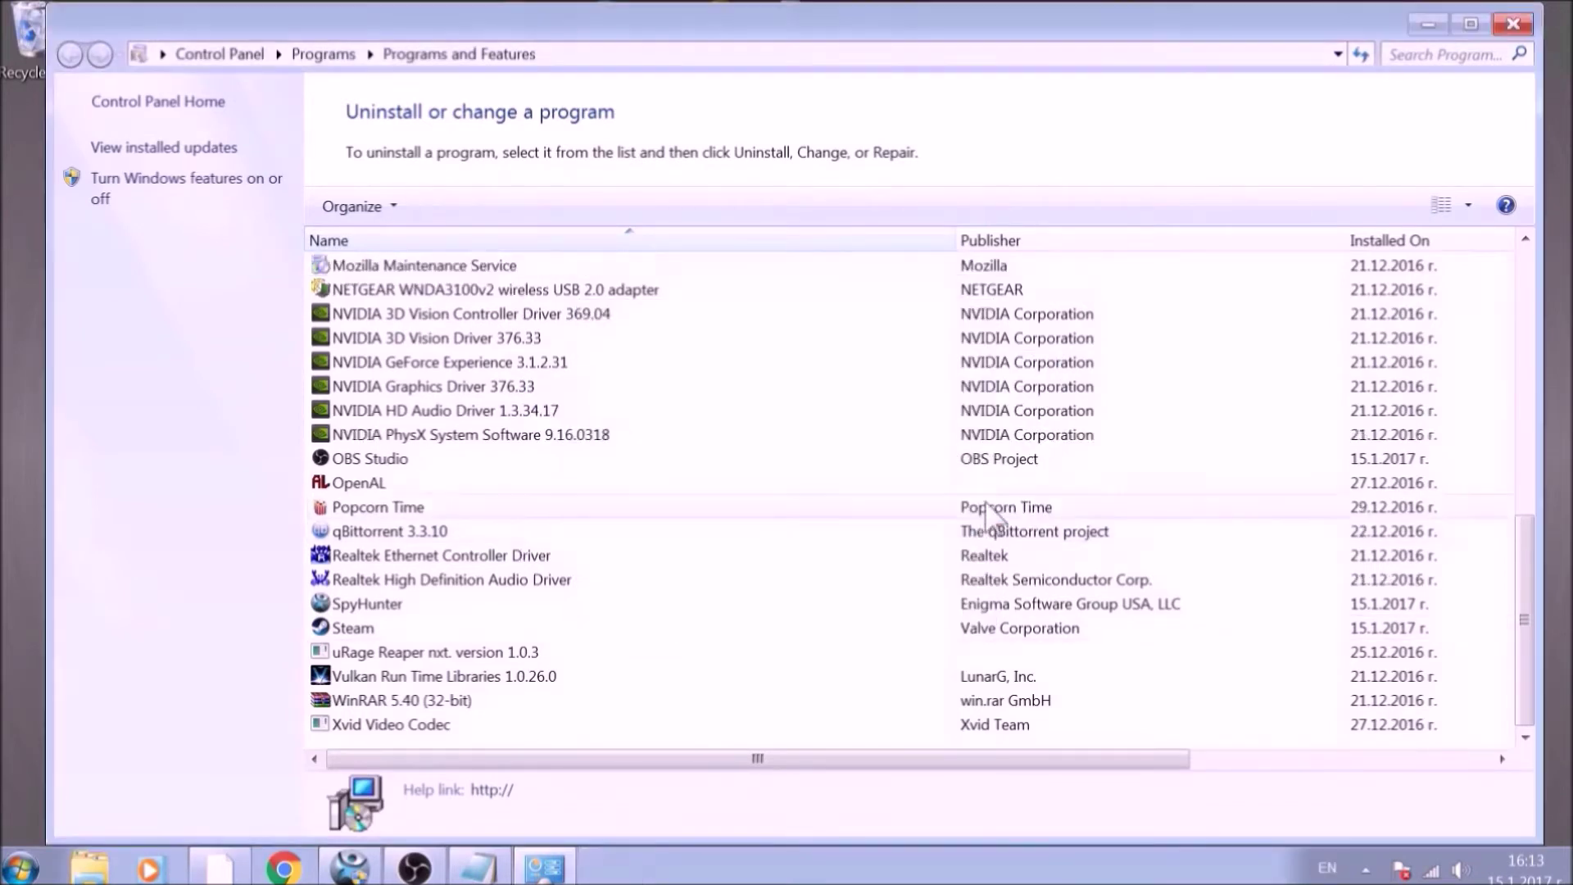
# - Close Programs and Features and load chrome://net-internals/#DNS in Chrome
pyautogui.click(1513, 25)
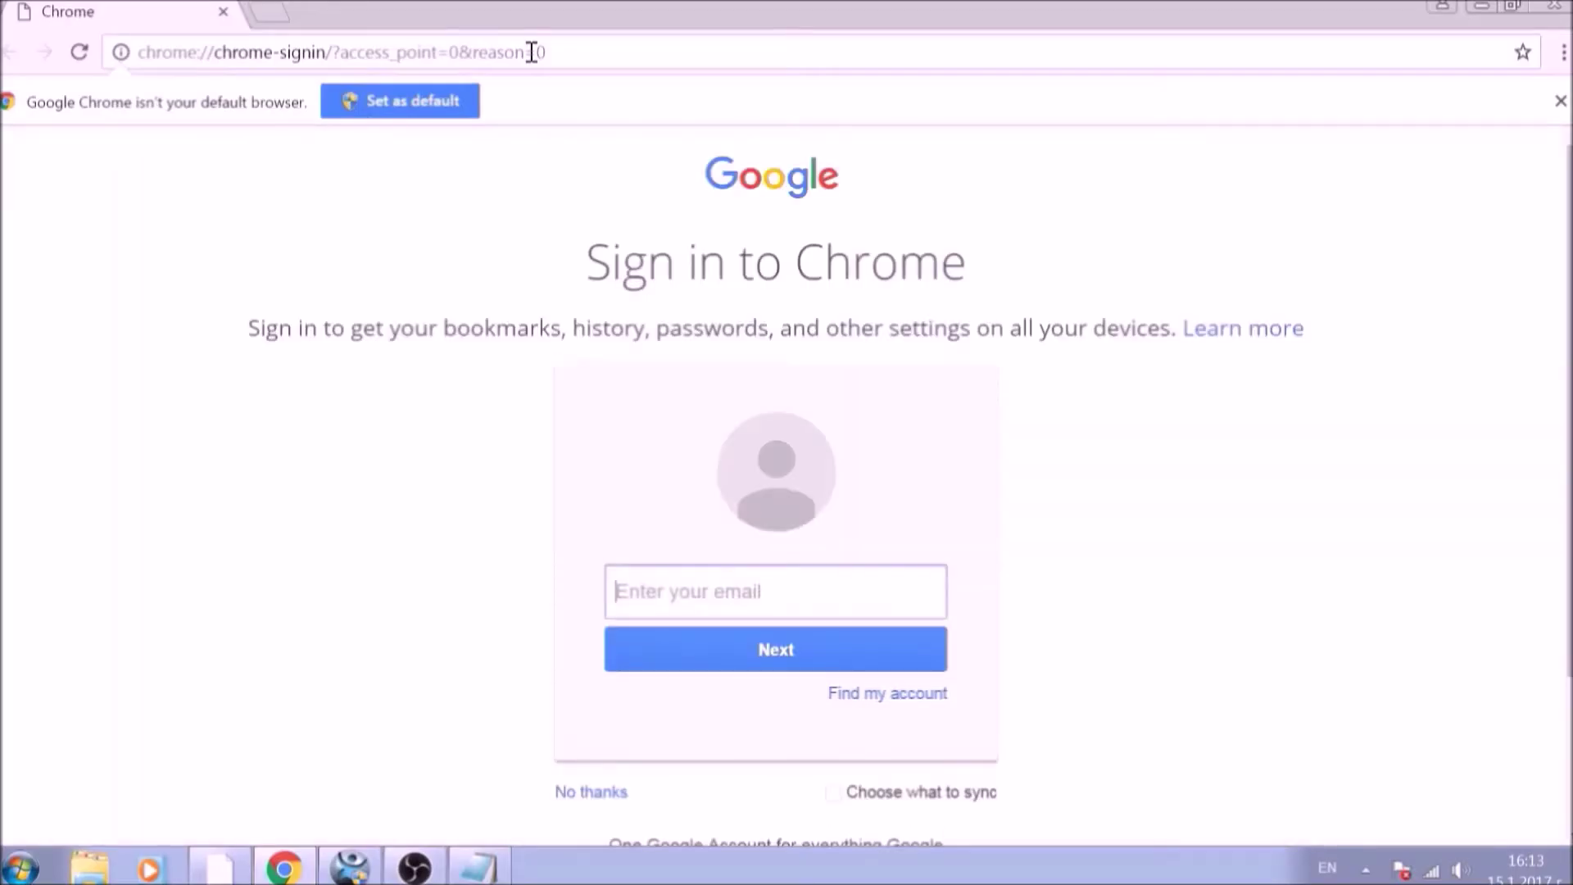
pyautogui.click(553, 51)
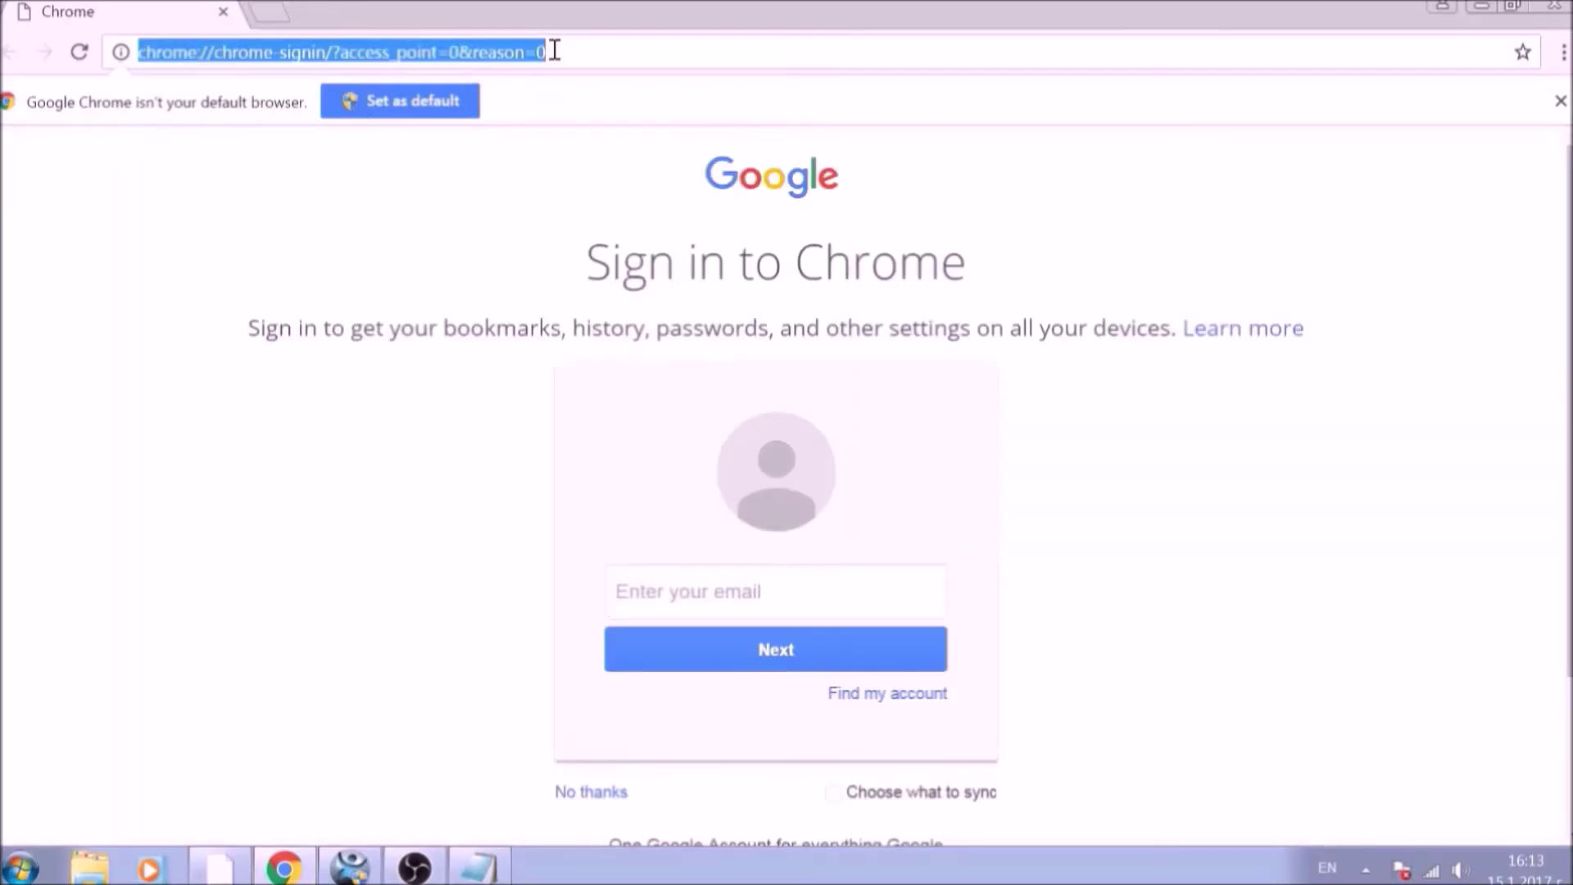
pyautogui.write('CHROME')
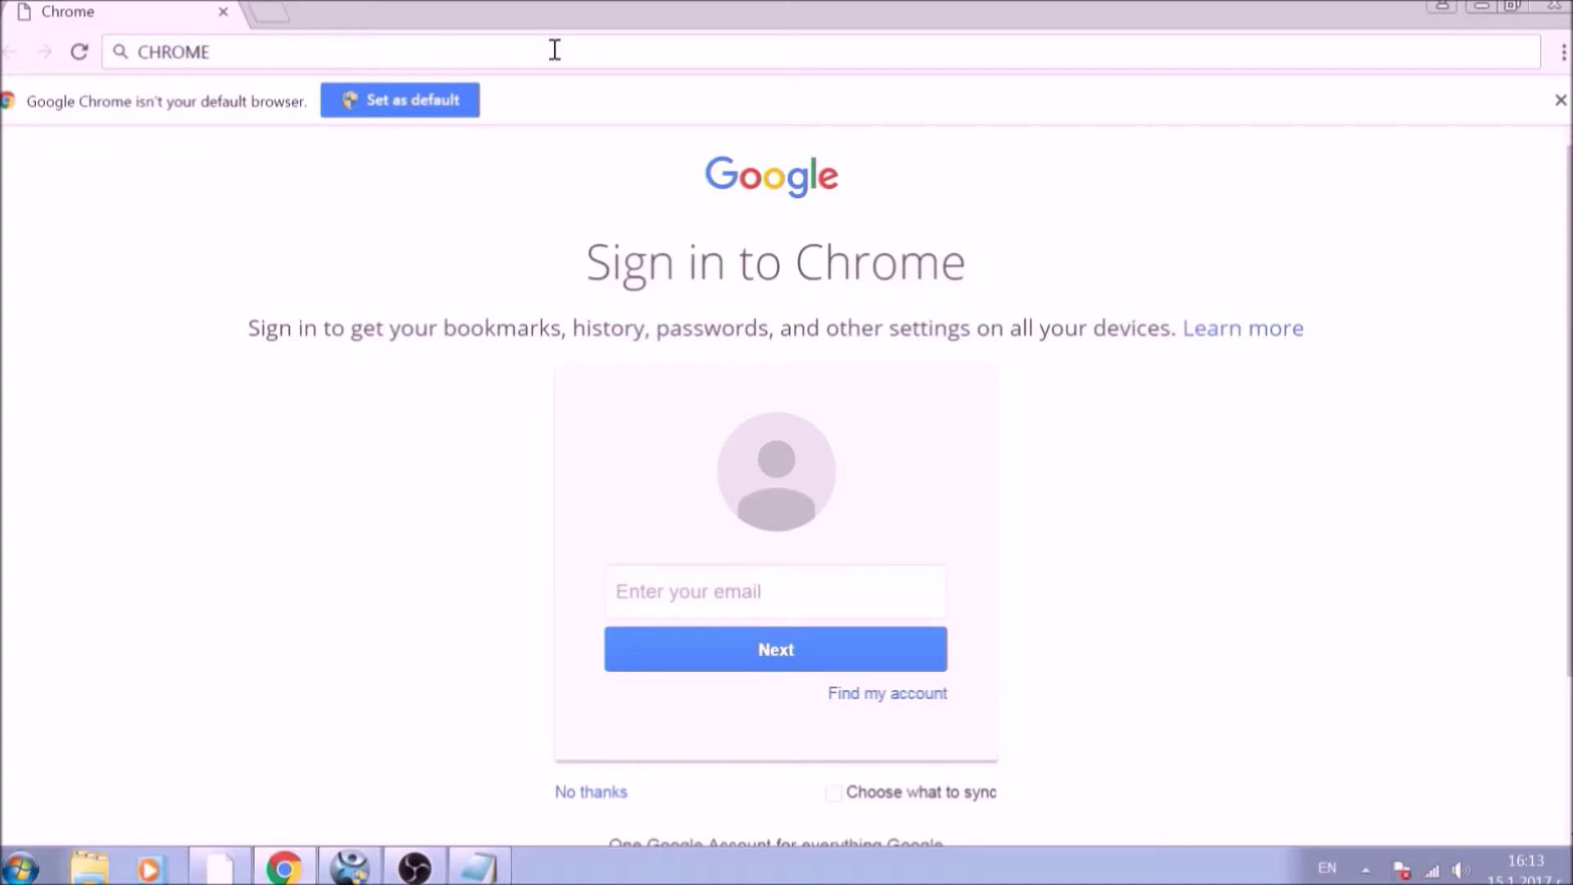
pyautogui.write('://NE')
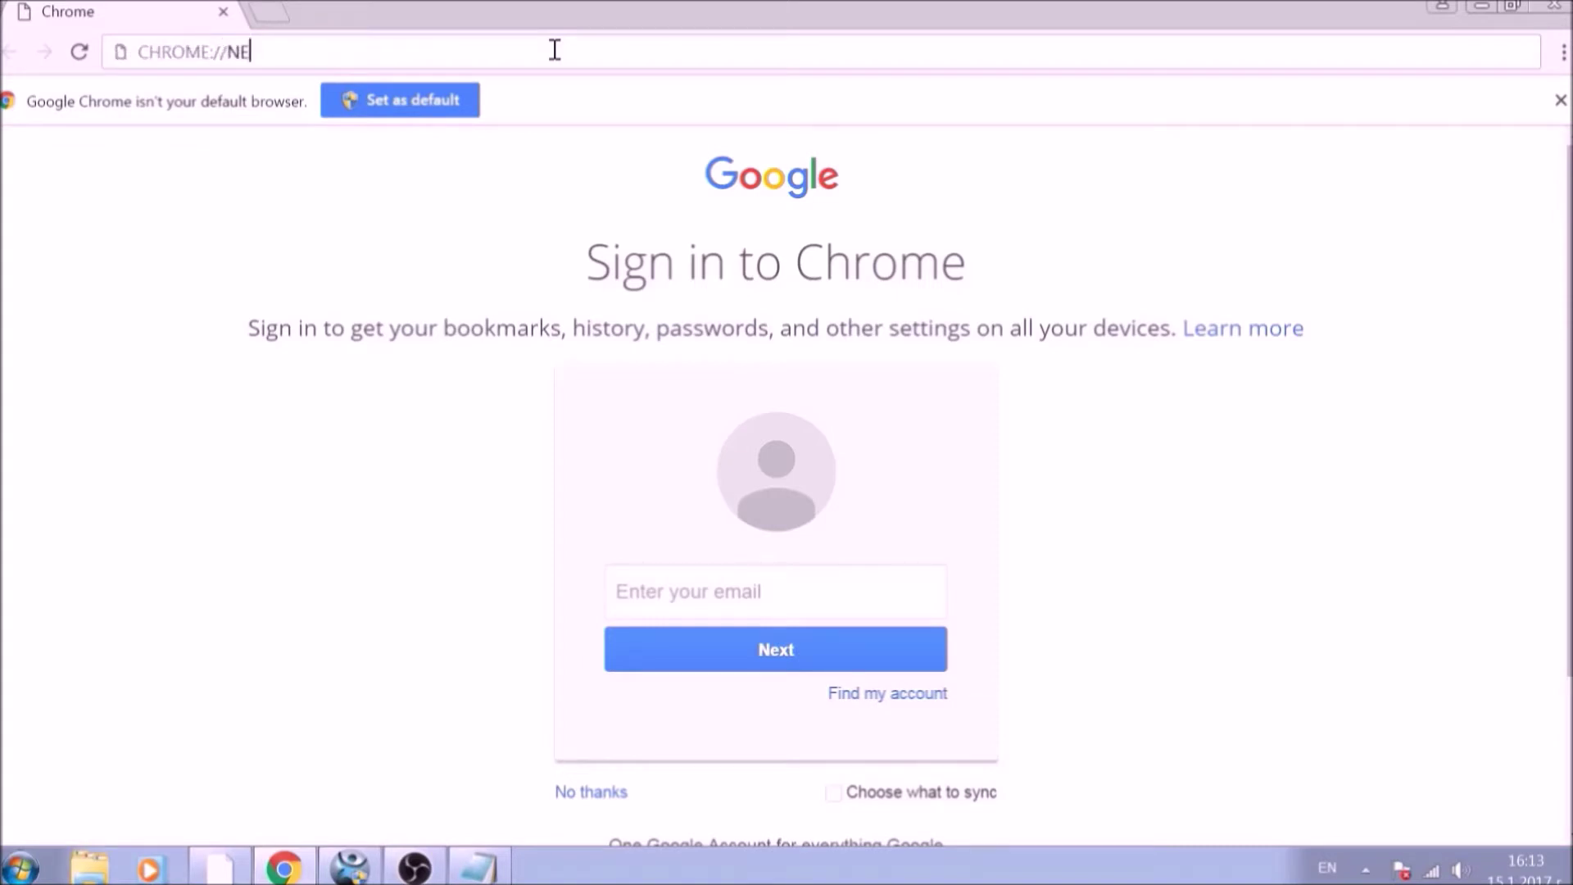
pyautogui.write('T-INTERNA')
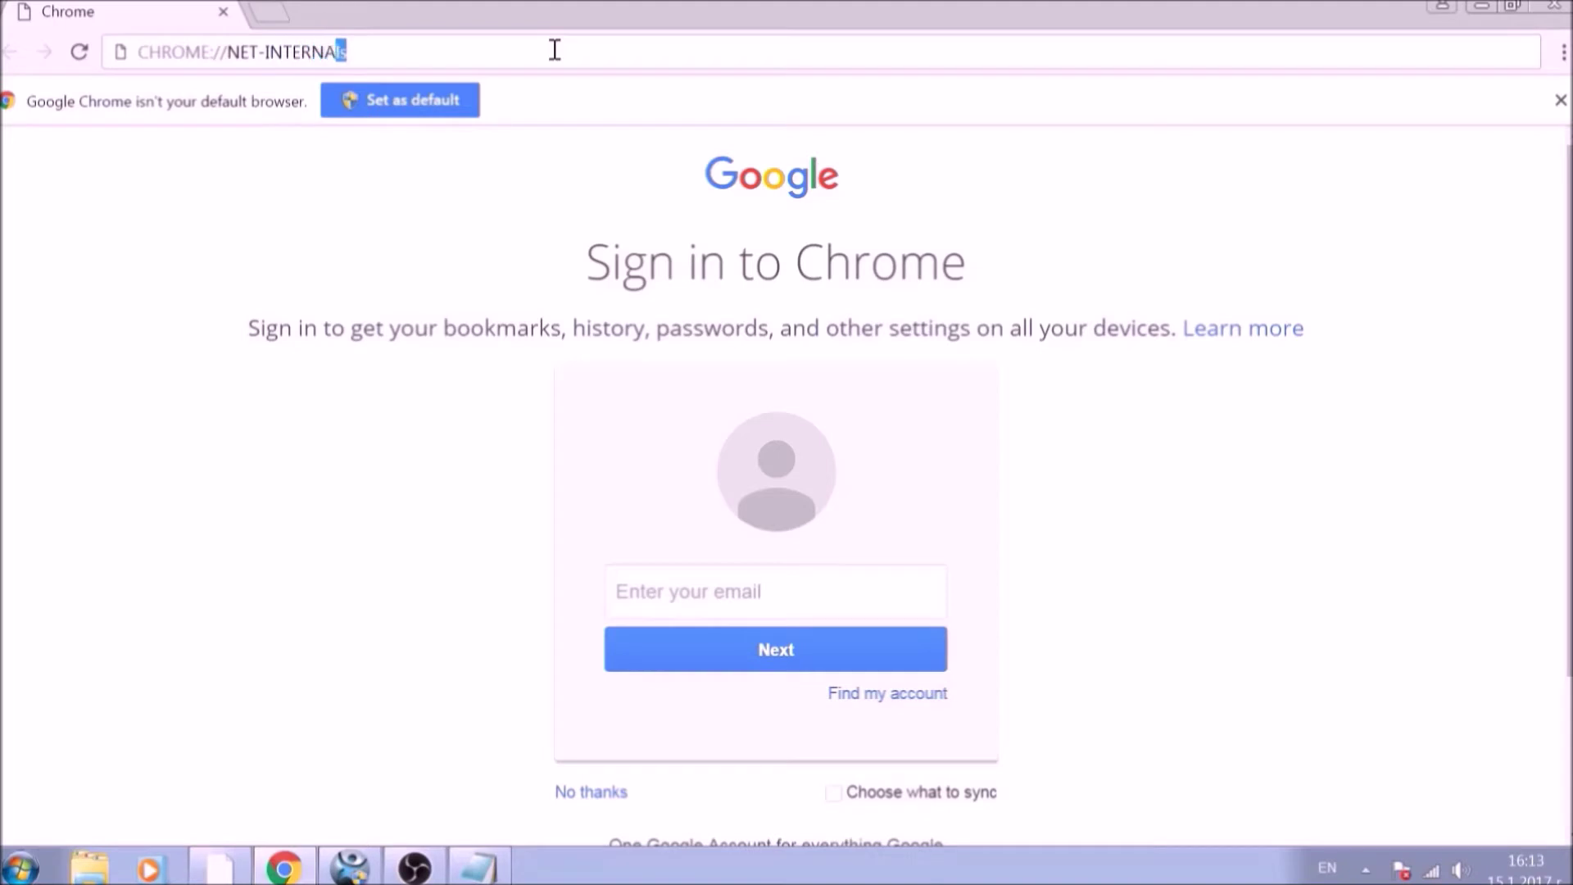
pyautogui.write('LS/#DNS')
pyautogui.press('Return')
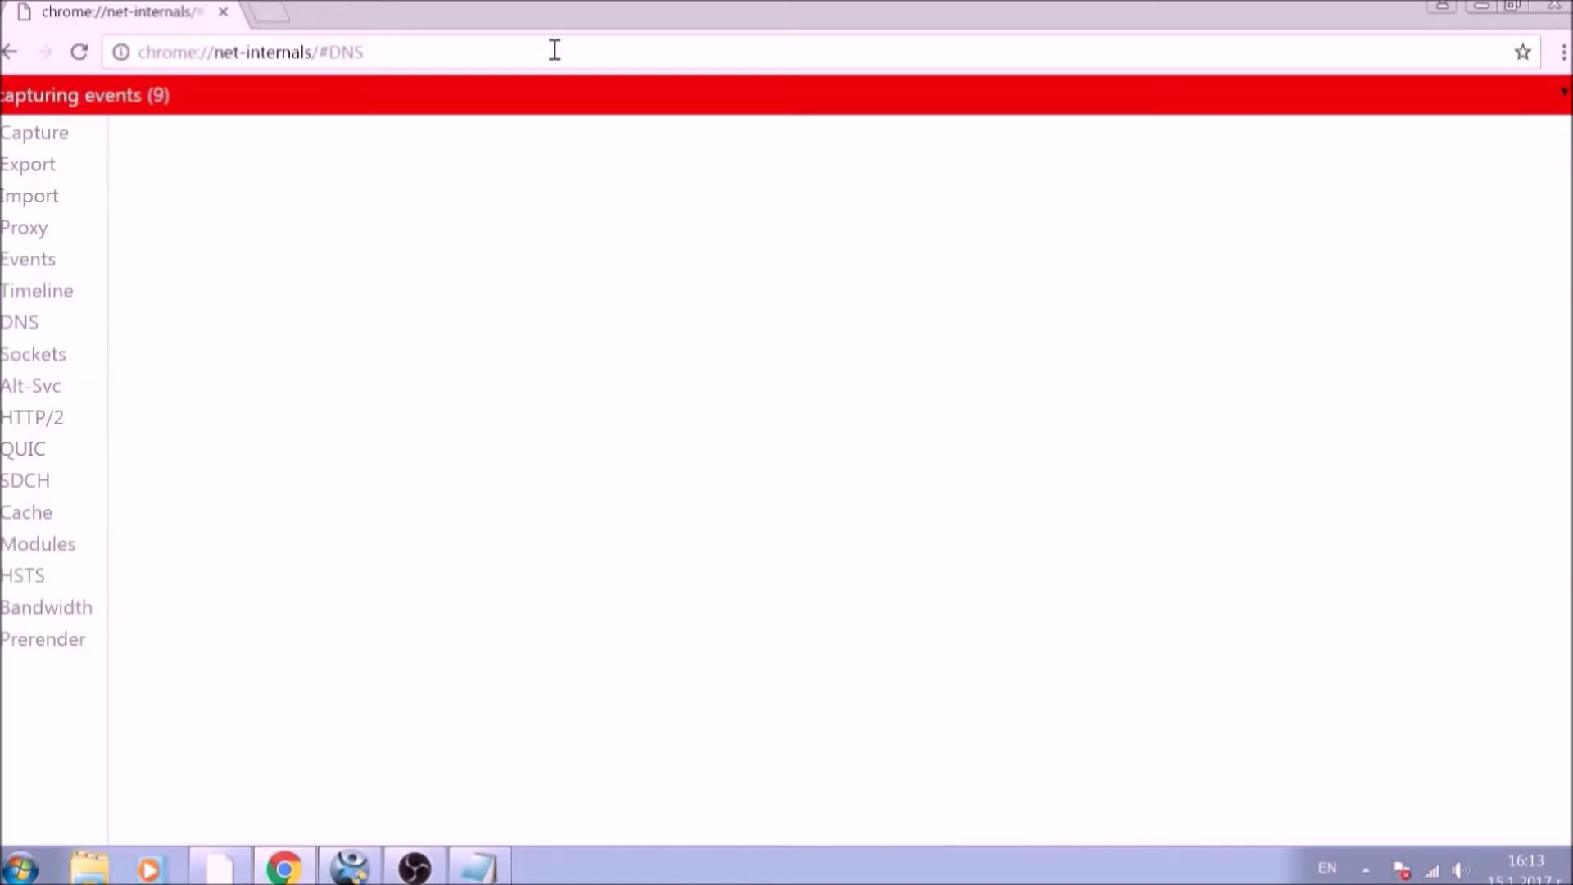
# - Clear Chrome's DNS host resolver cache to 0 entries, then view the HTTP cache statistics
pyautogui.click(26, 330)
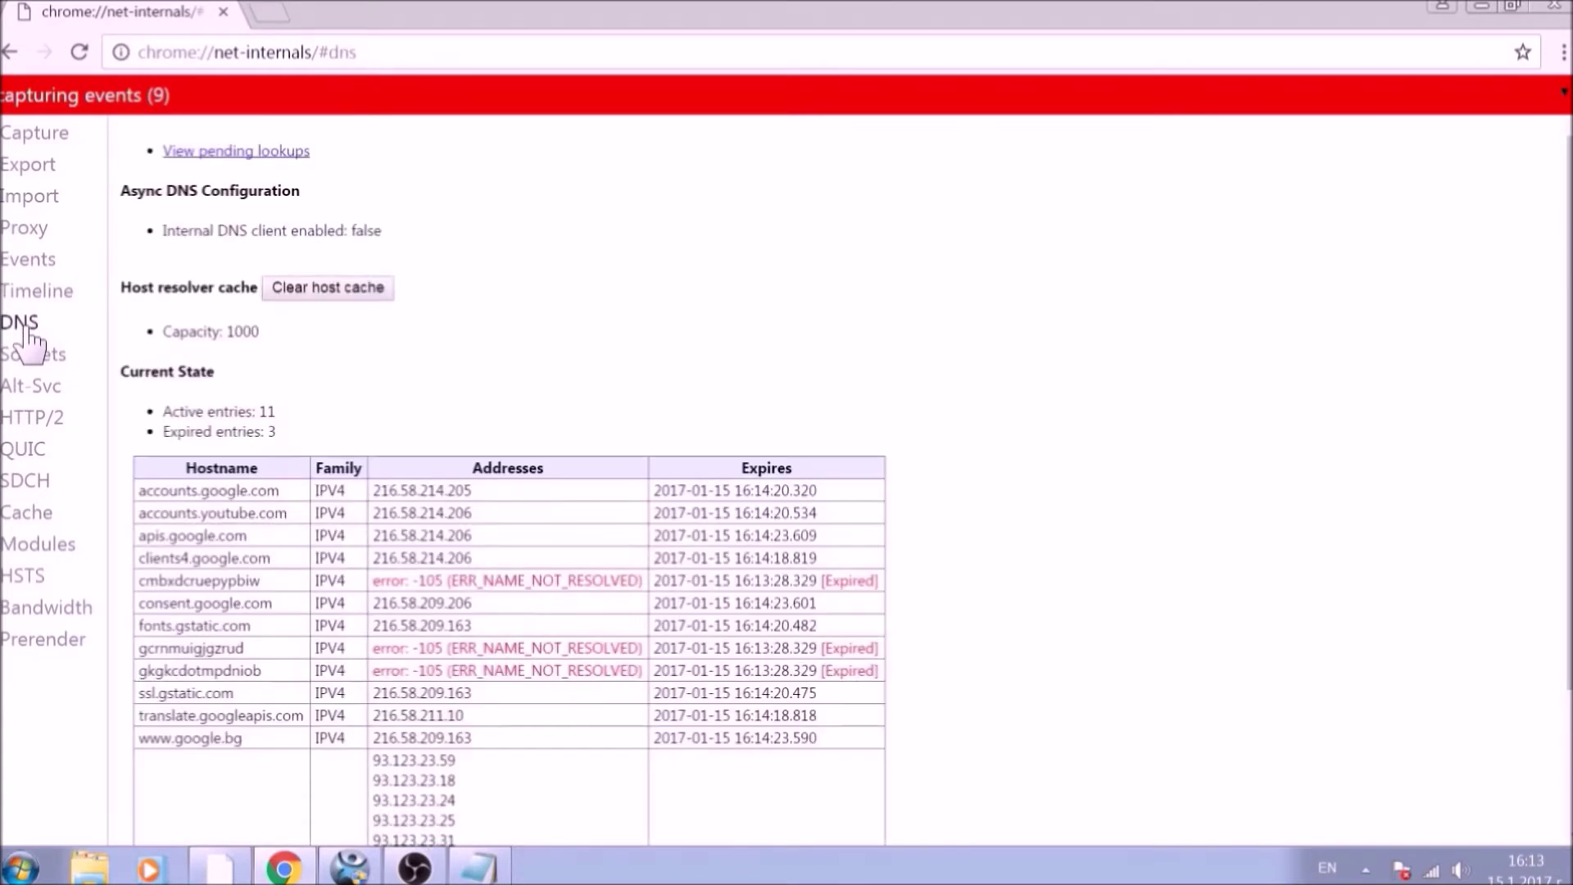
pyautogui.click(330, 293)
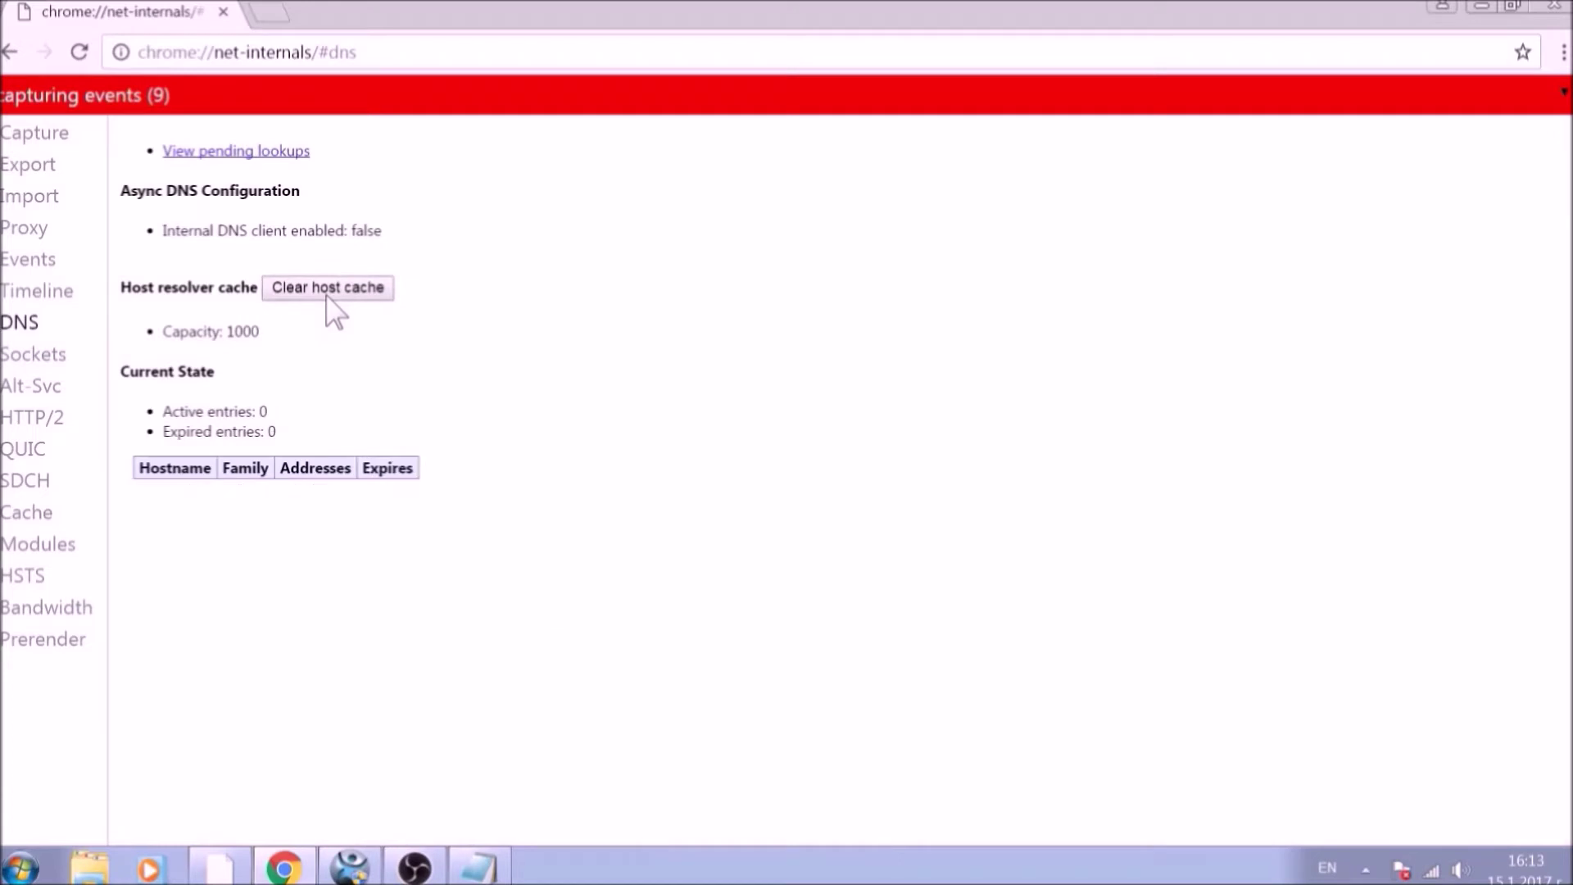
pyautogui.click(66, 517)
pyautogui.scroll(-6, 169, 472)
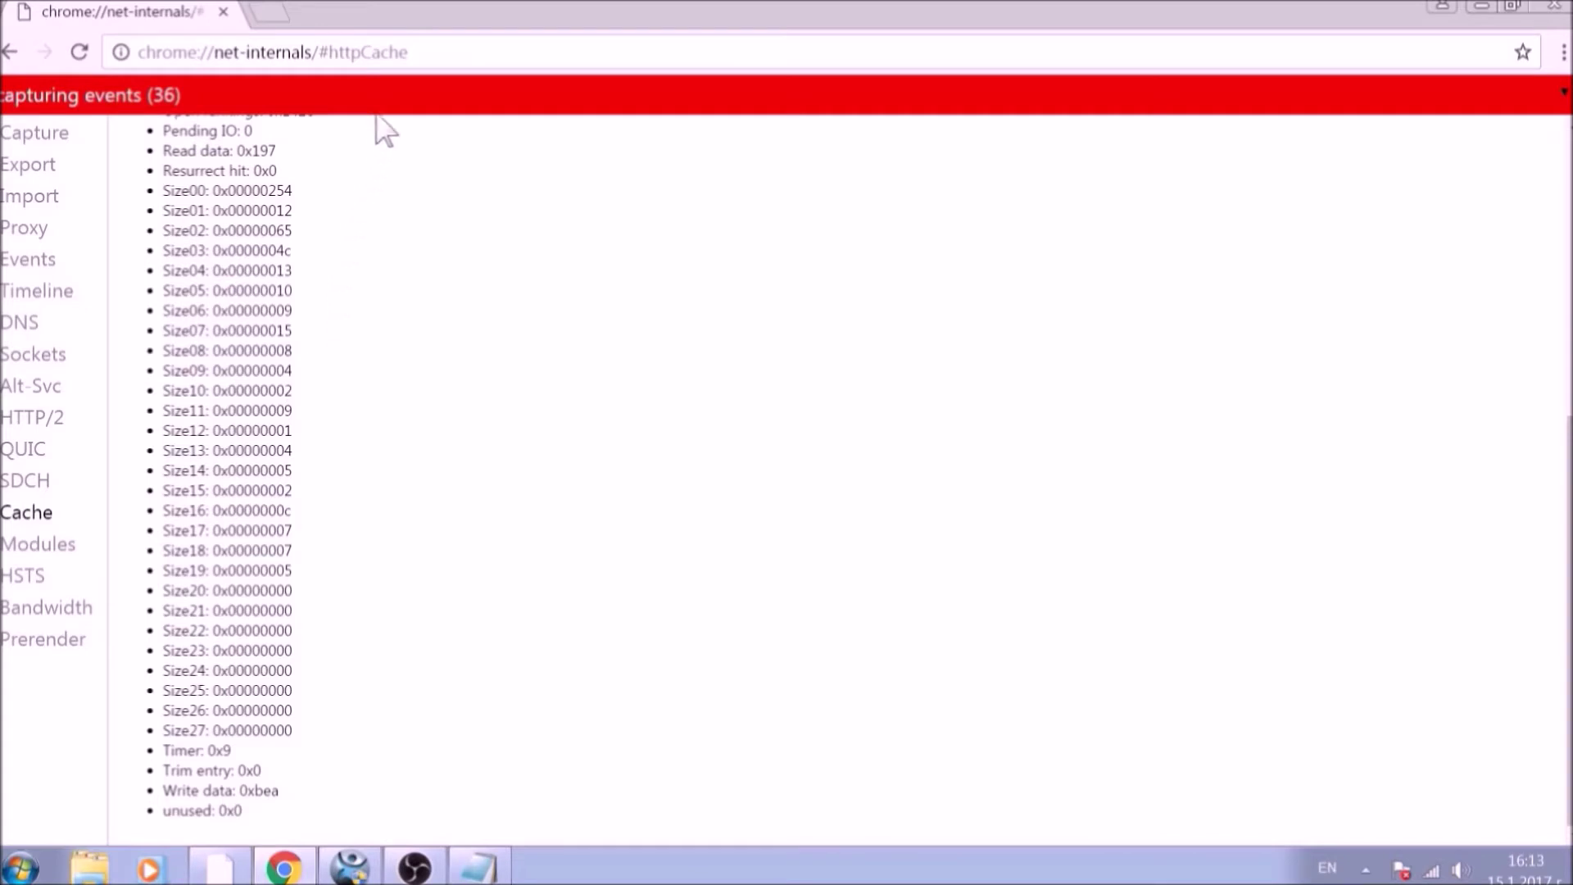
# - Go to chrome://settings/clearBrowserData, fixing a typo in the address along the way
pyautogui.click(401, 51)
pyautogui.write('CH')
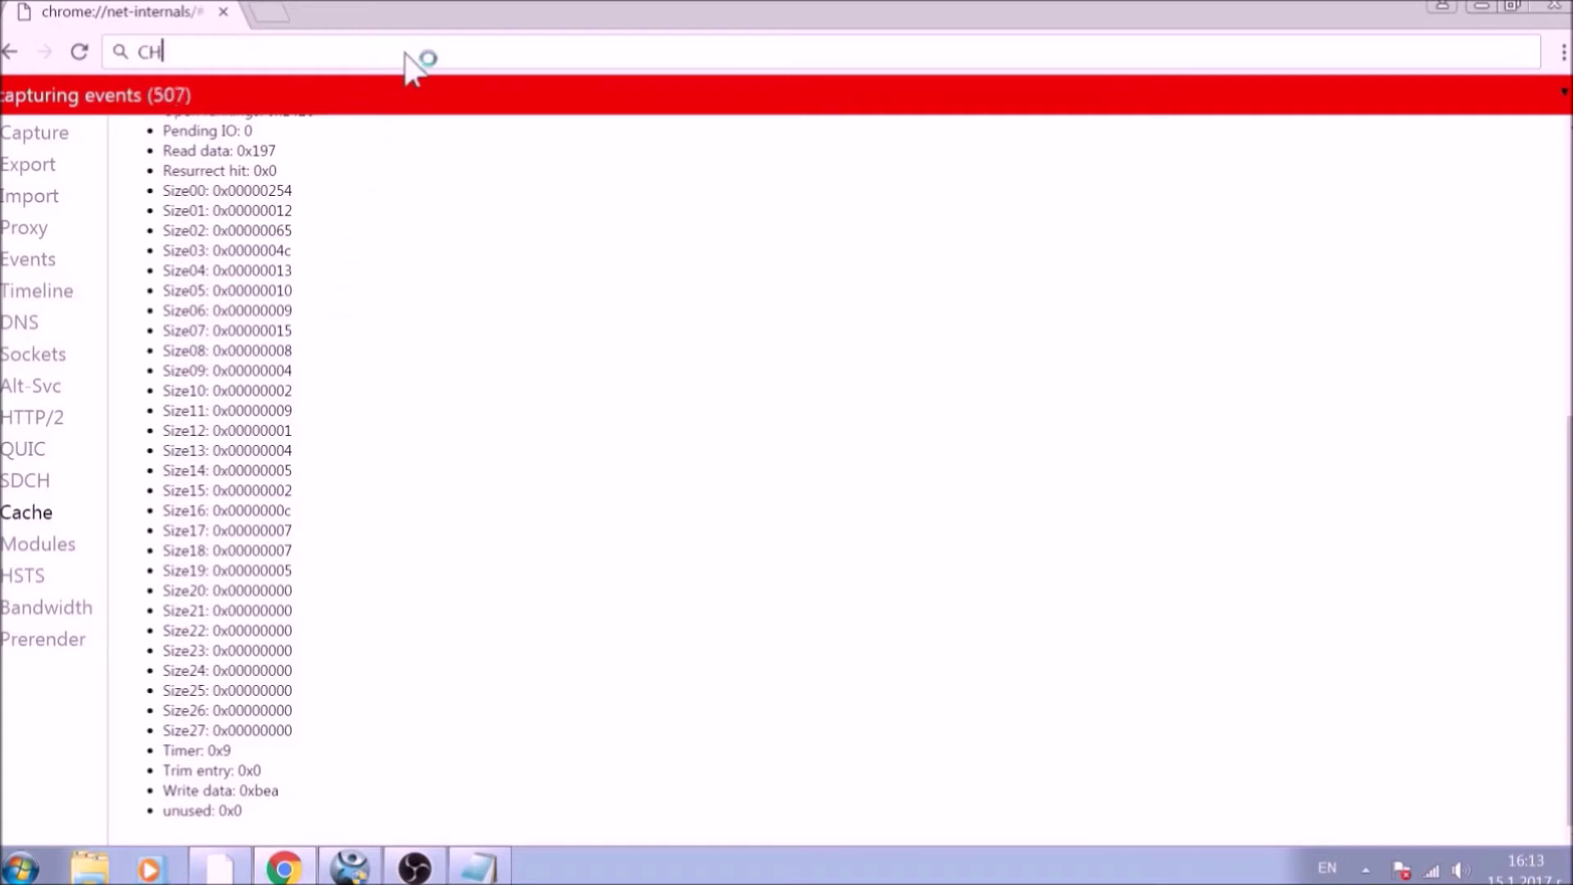
pyautogui.write('ROME:')
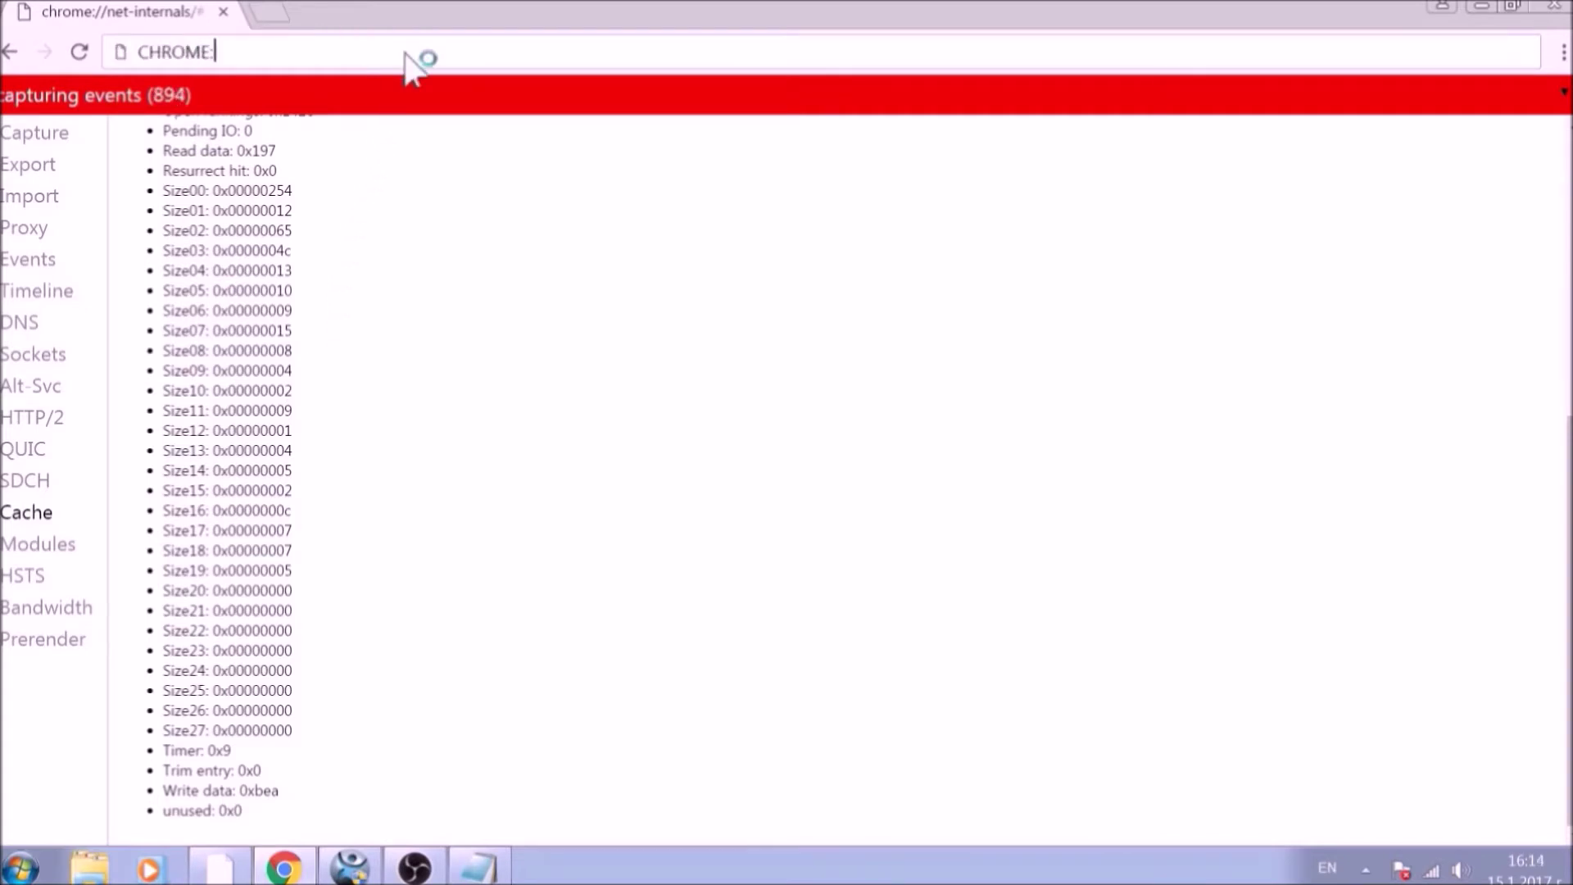
pyautogui.write('//SETTI')
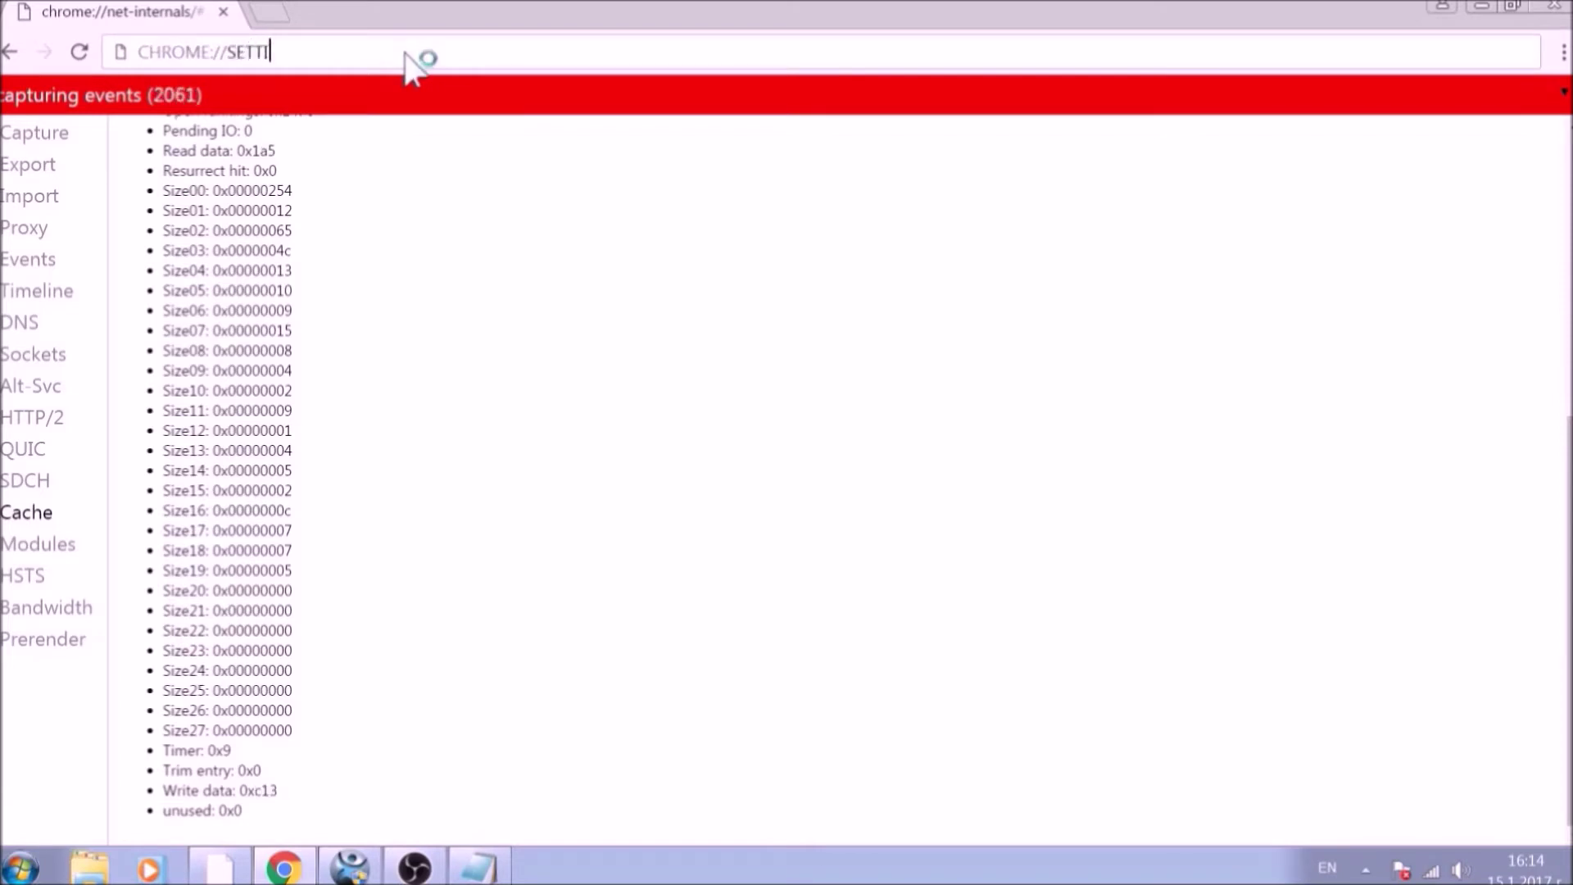
pyautogui.write('NGS/CLEARBW')
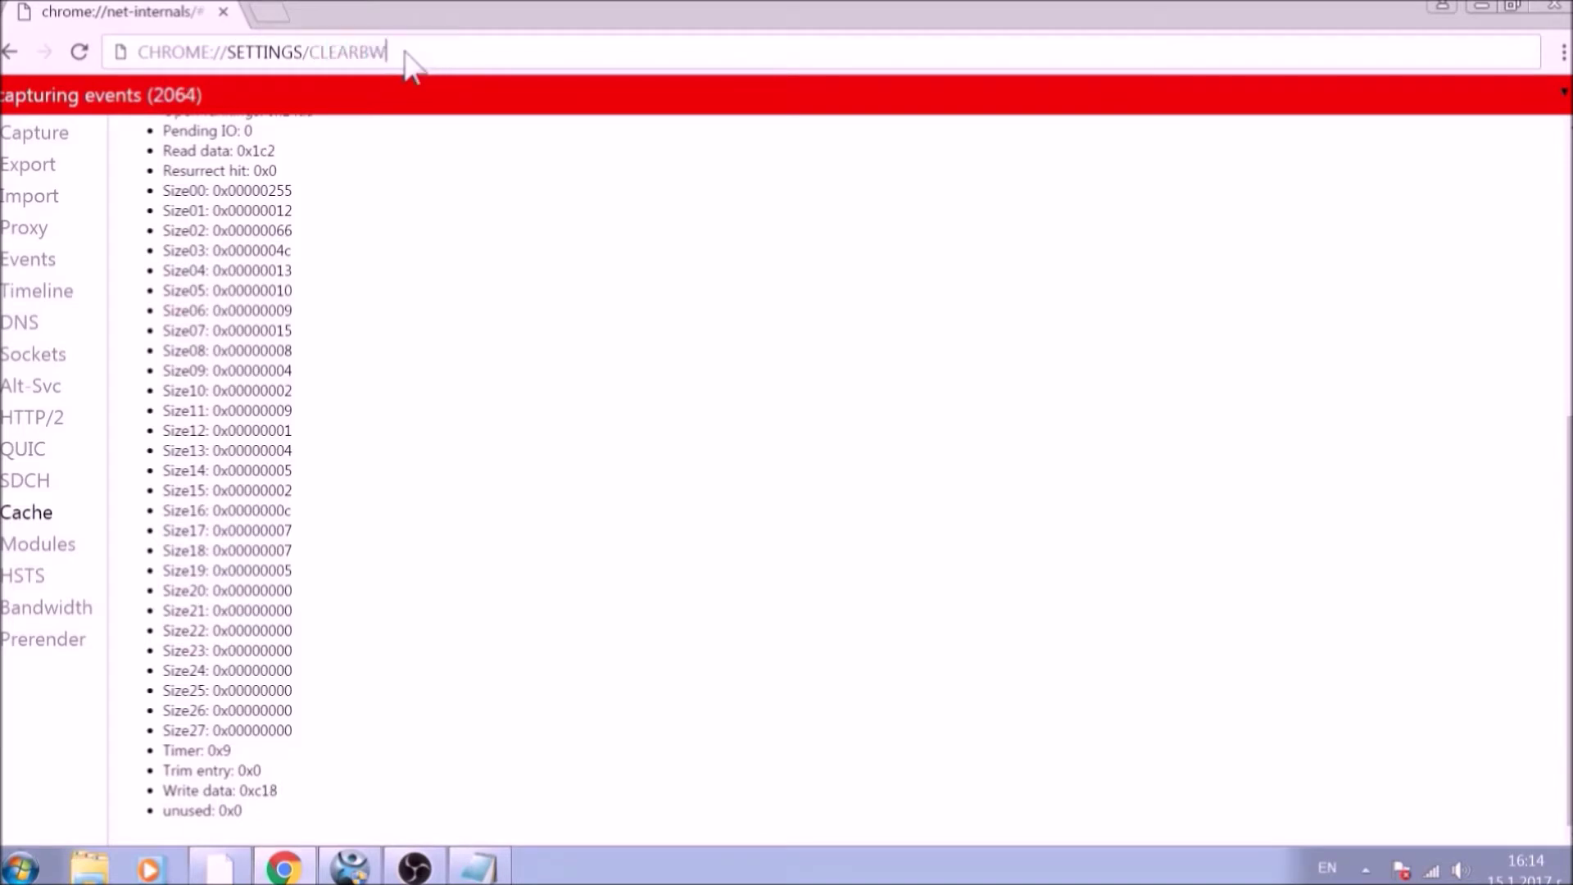
pyautogui.press('BackSpace')
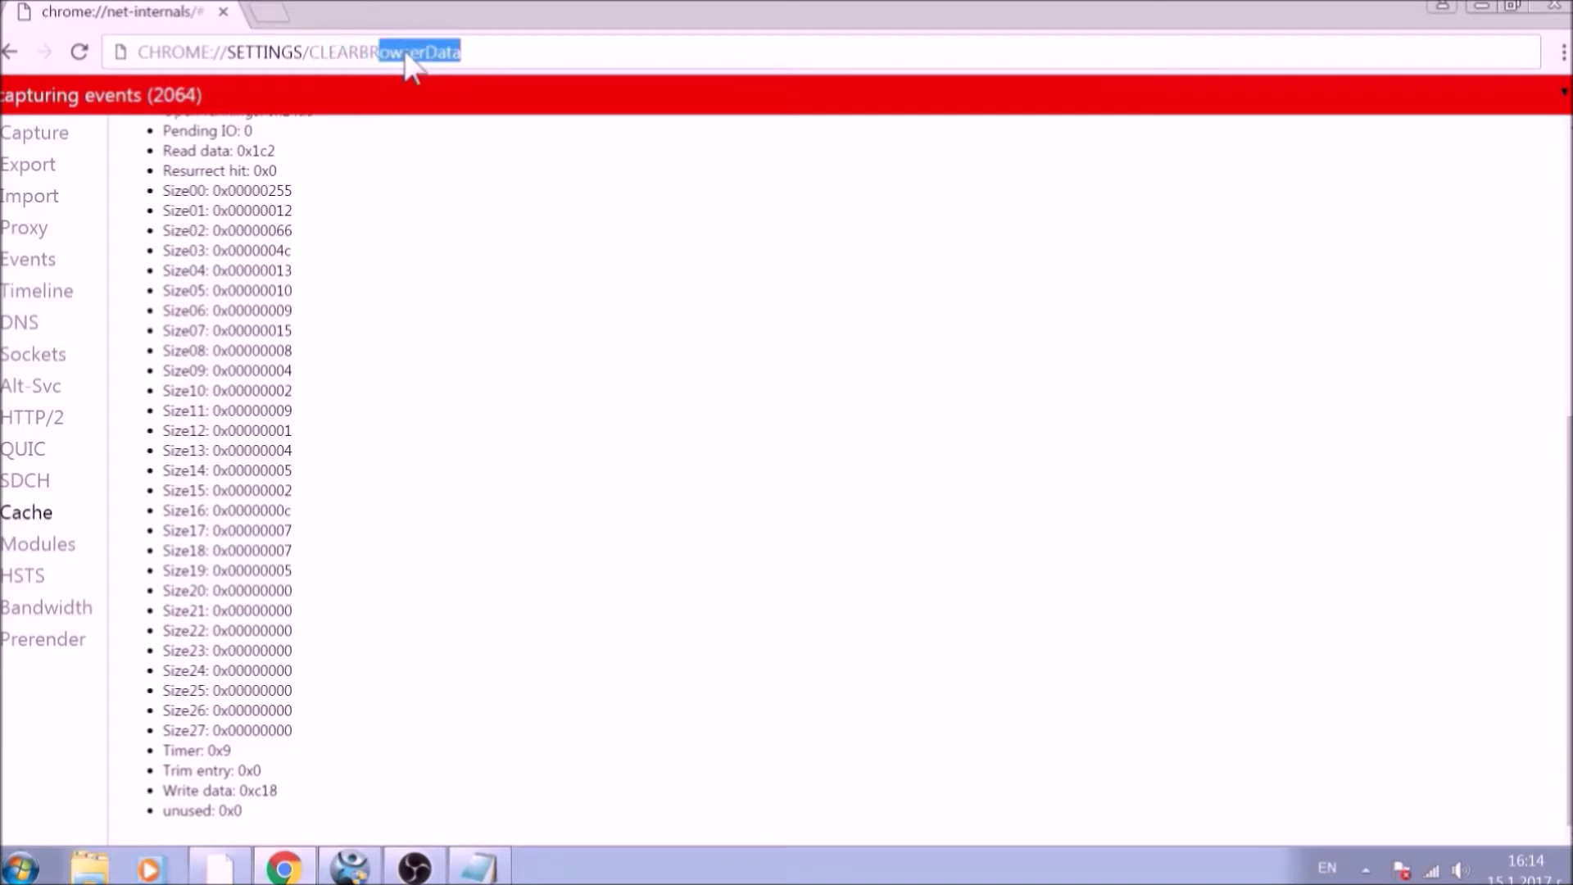
pyautogui.write('ROWSERDATA')
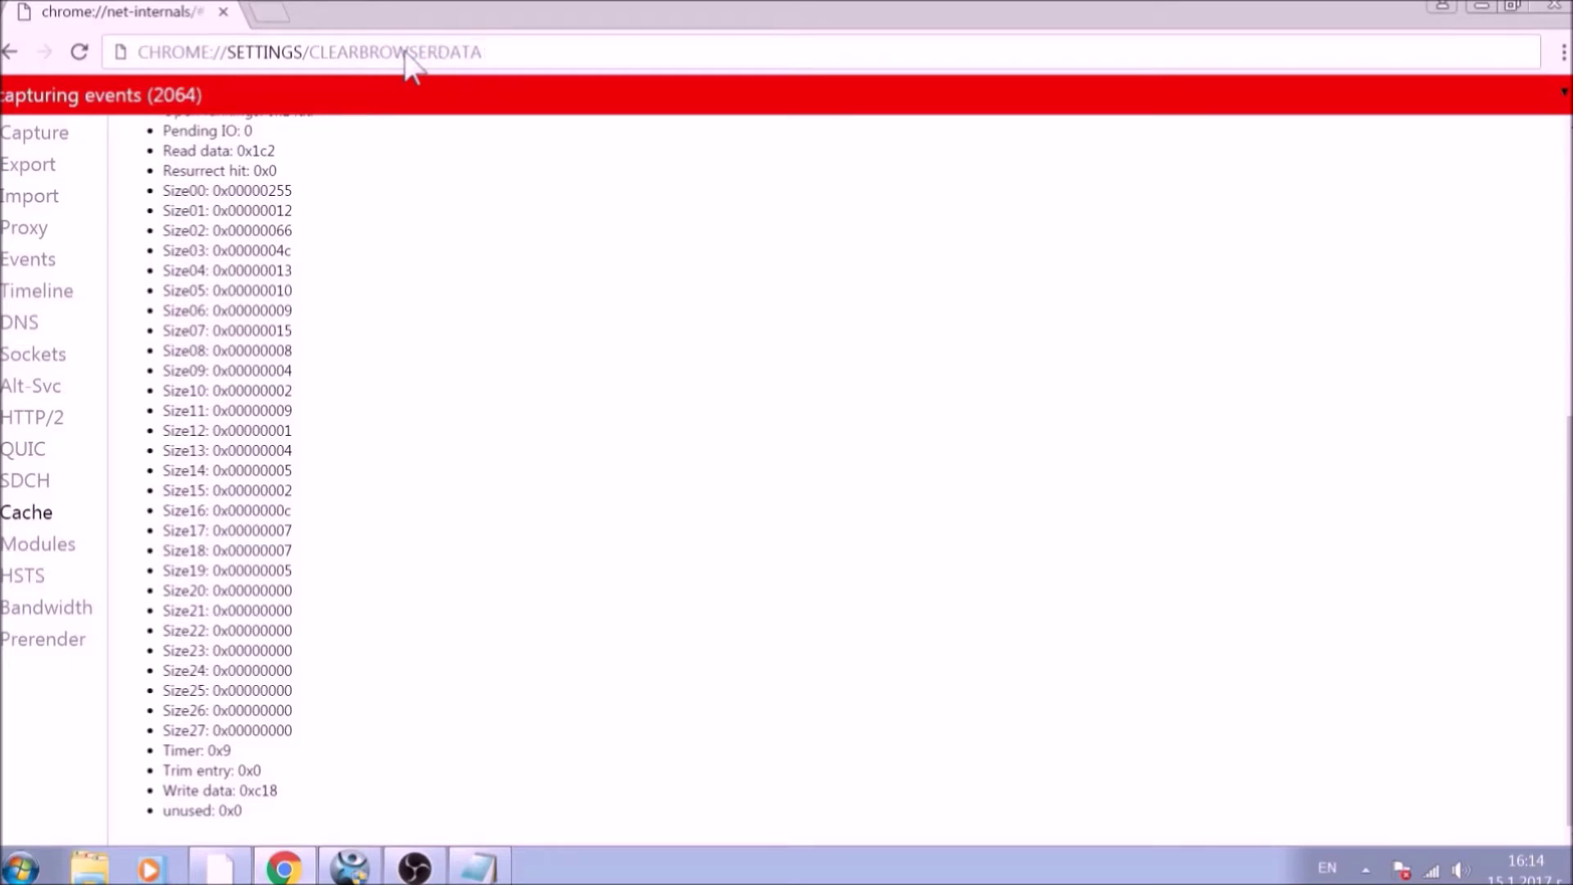
pyautogui.press('Return')
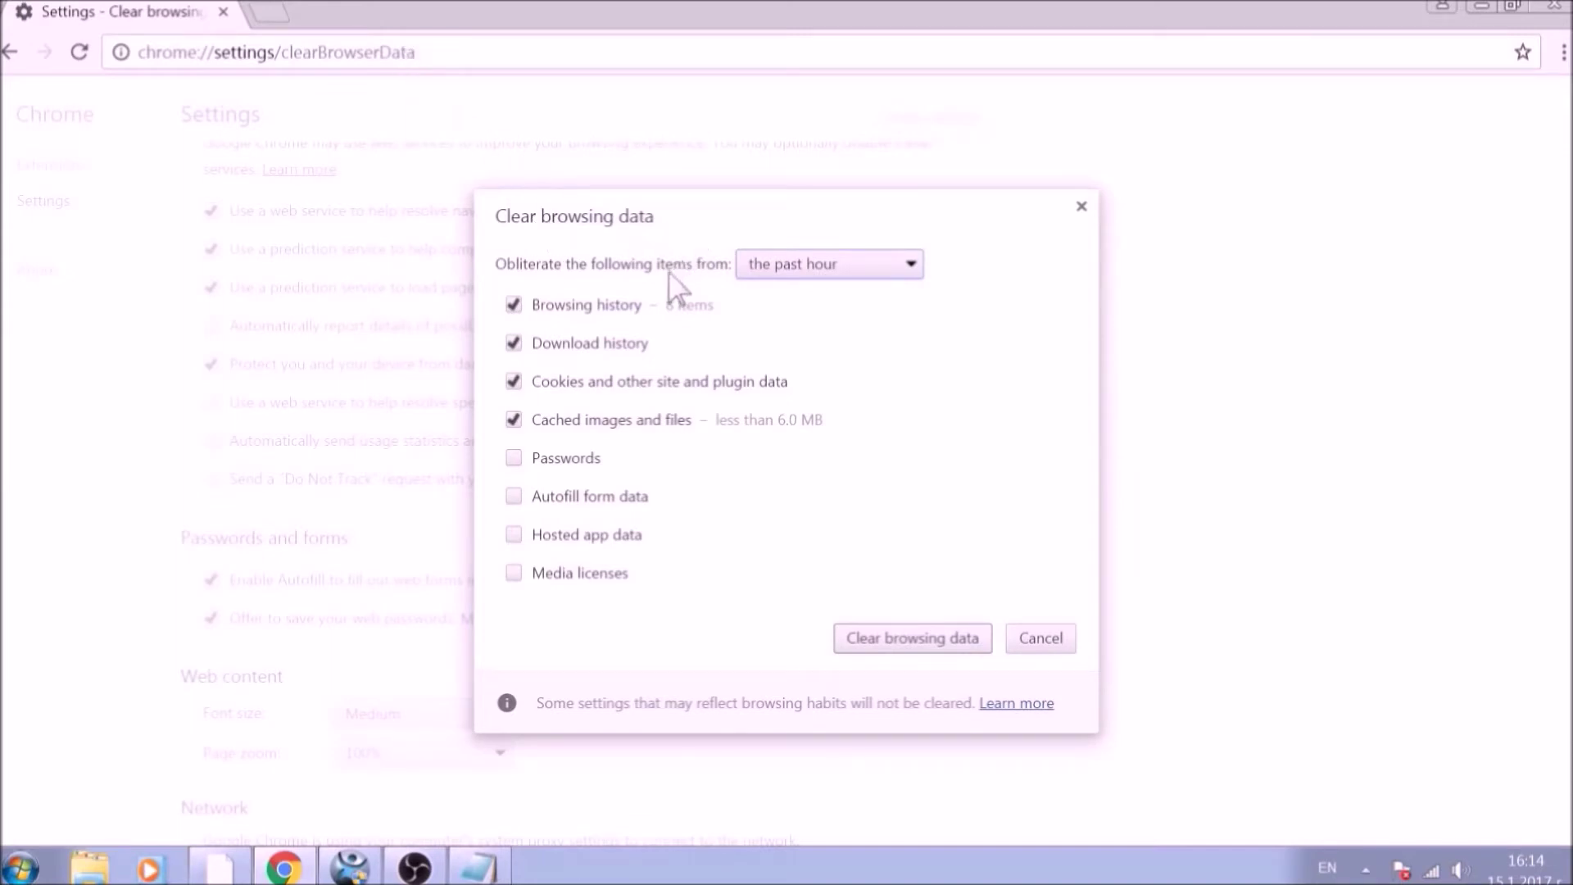
# - Clear all eight data categories from the beginning of time, including passwords, autofill, hosted apps, media licenses
pyautogui.click(906, 265)
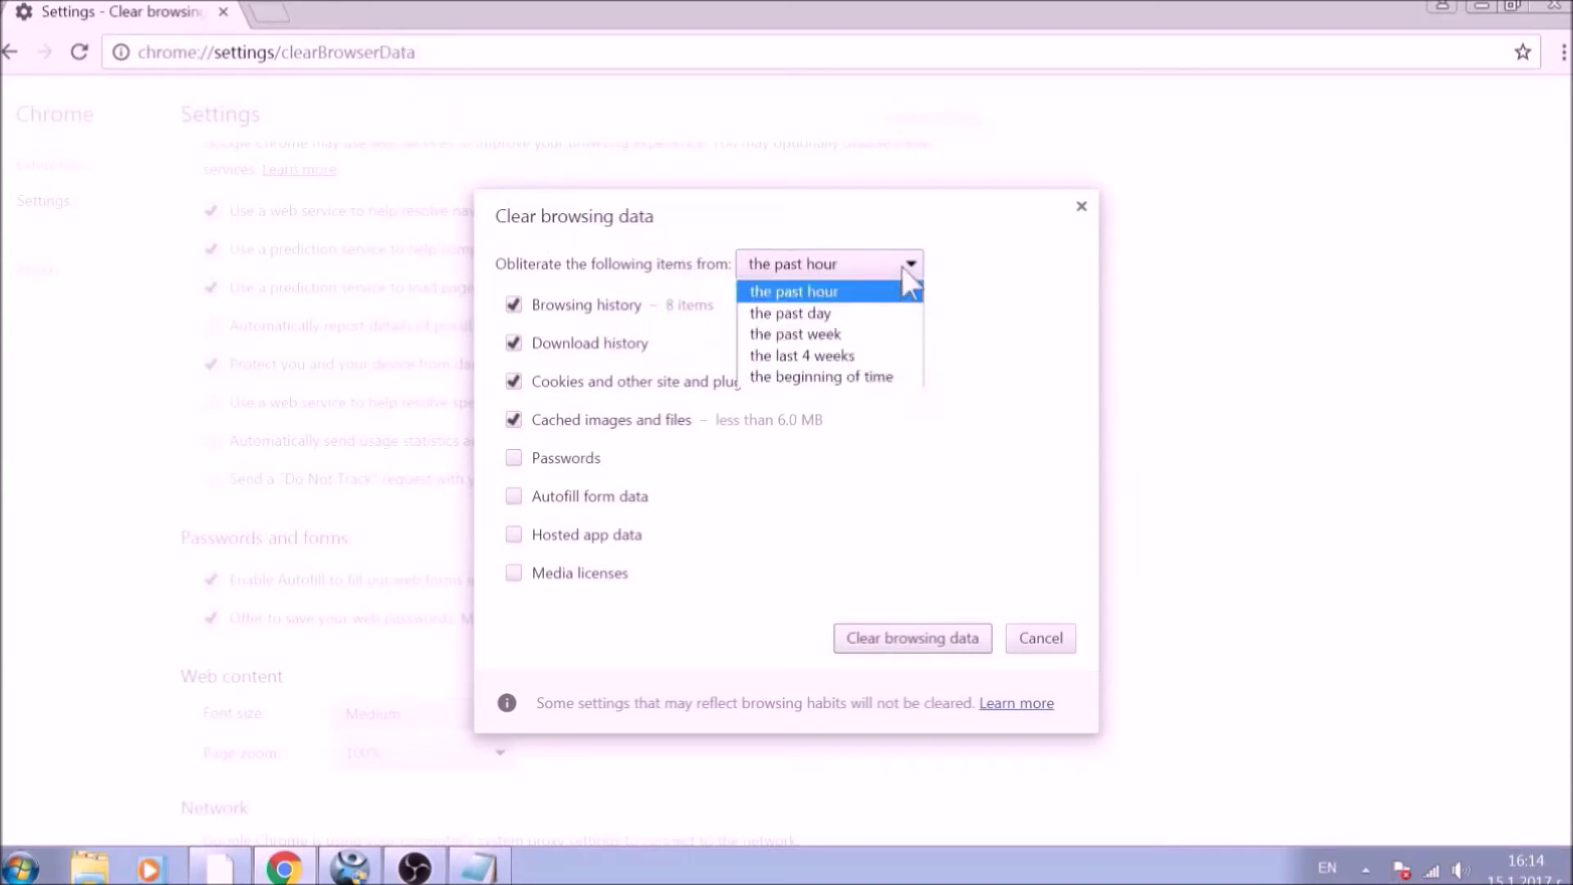
pyautogui.click(882, 379)
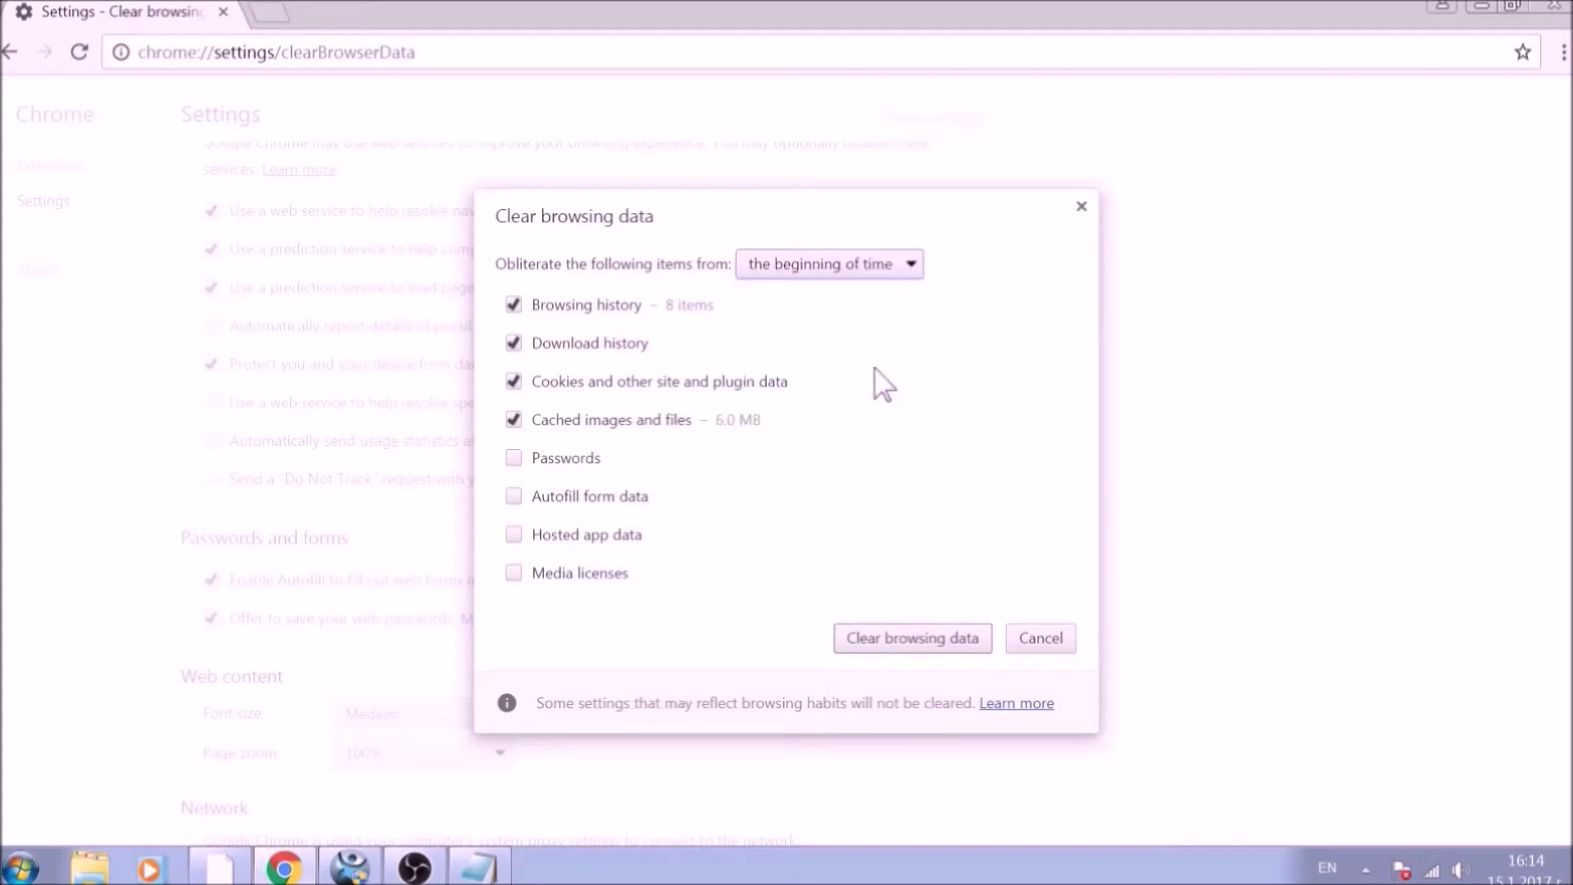
pyautogui.click(590, 458)
pyautogui.click(594, 496)
pyautogui.click(594, 537)
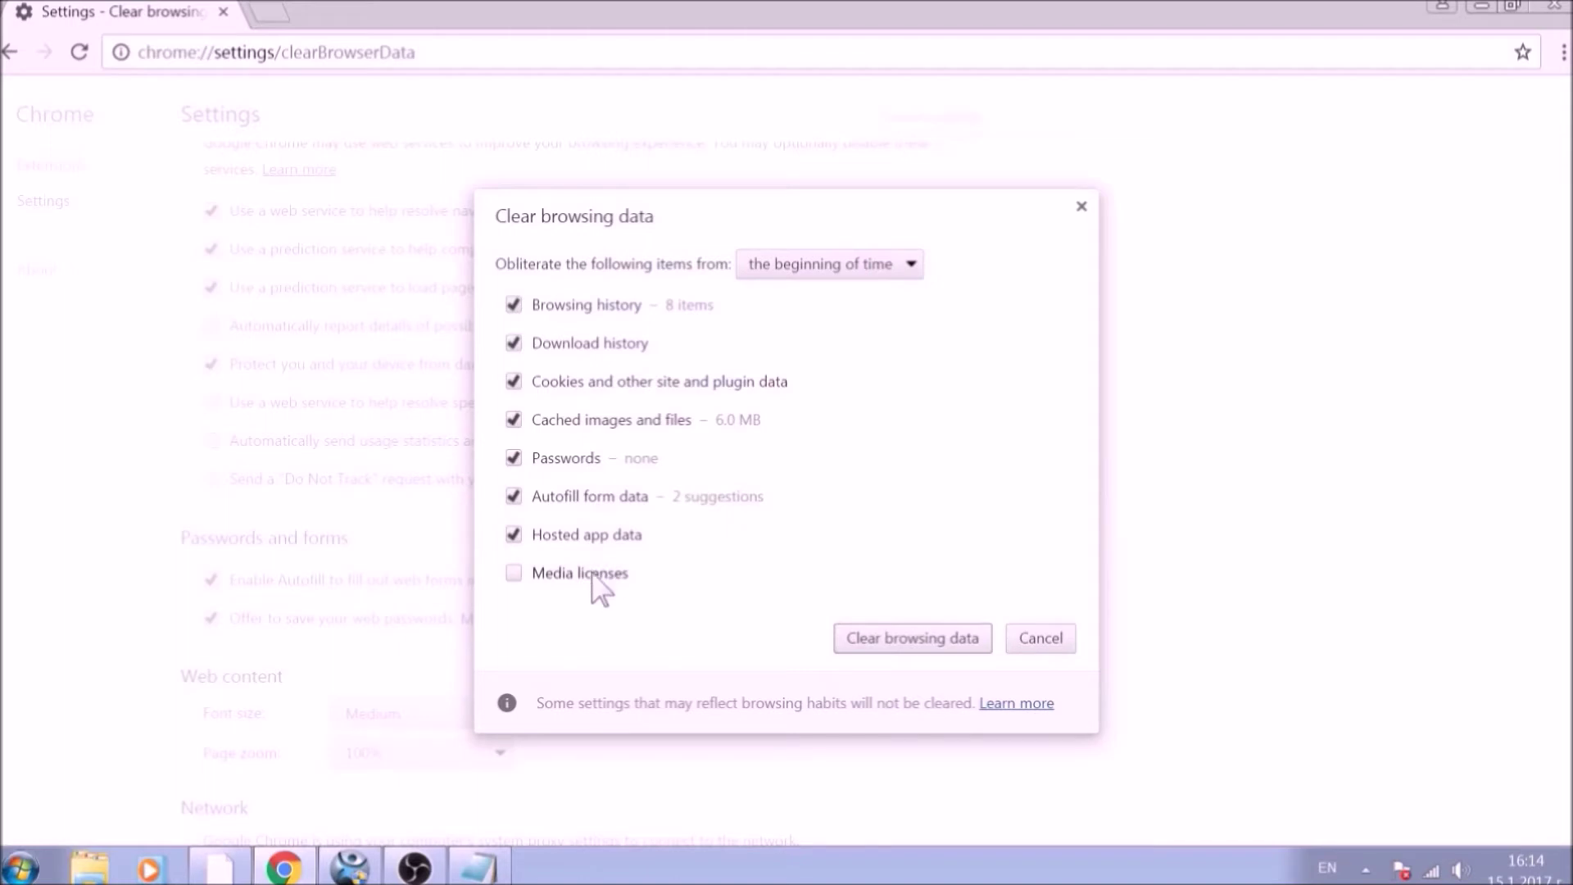
pyautogui.click(596, 575)
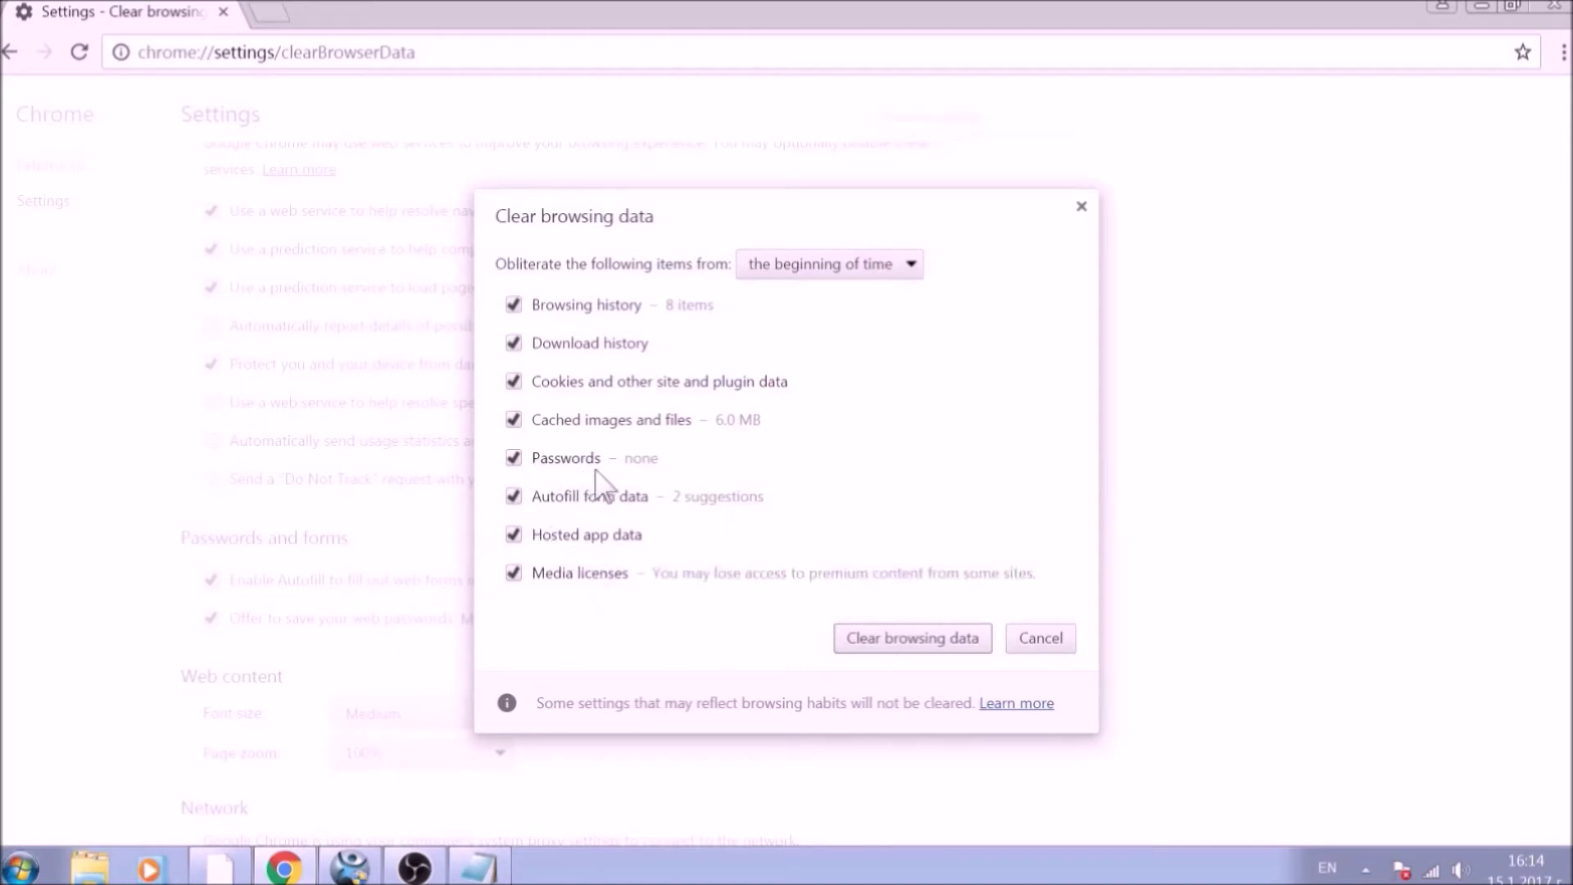
pyautogui.click(923, 639)
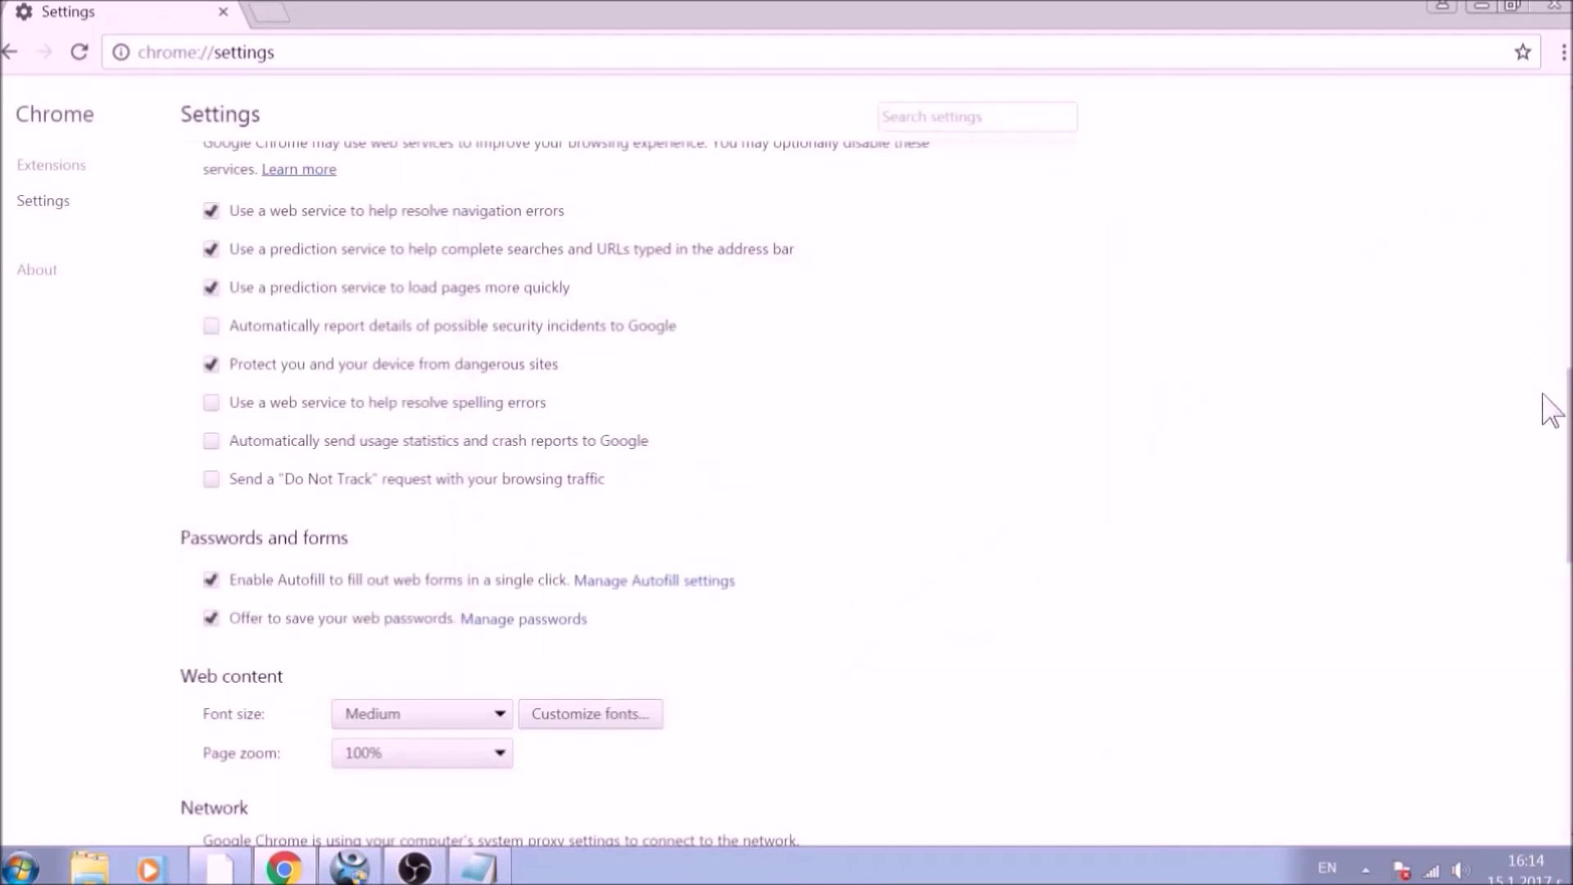
# - Scroll down Chrome's Settings page once the clearing finishes
pyautogui.moveTo(1567, 483); pyautogui.dragTo(1544, 770)
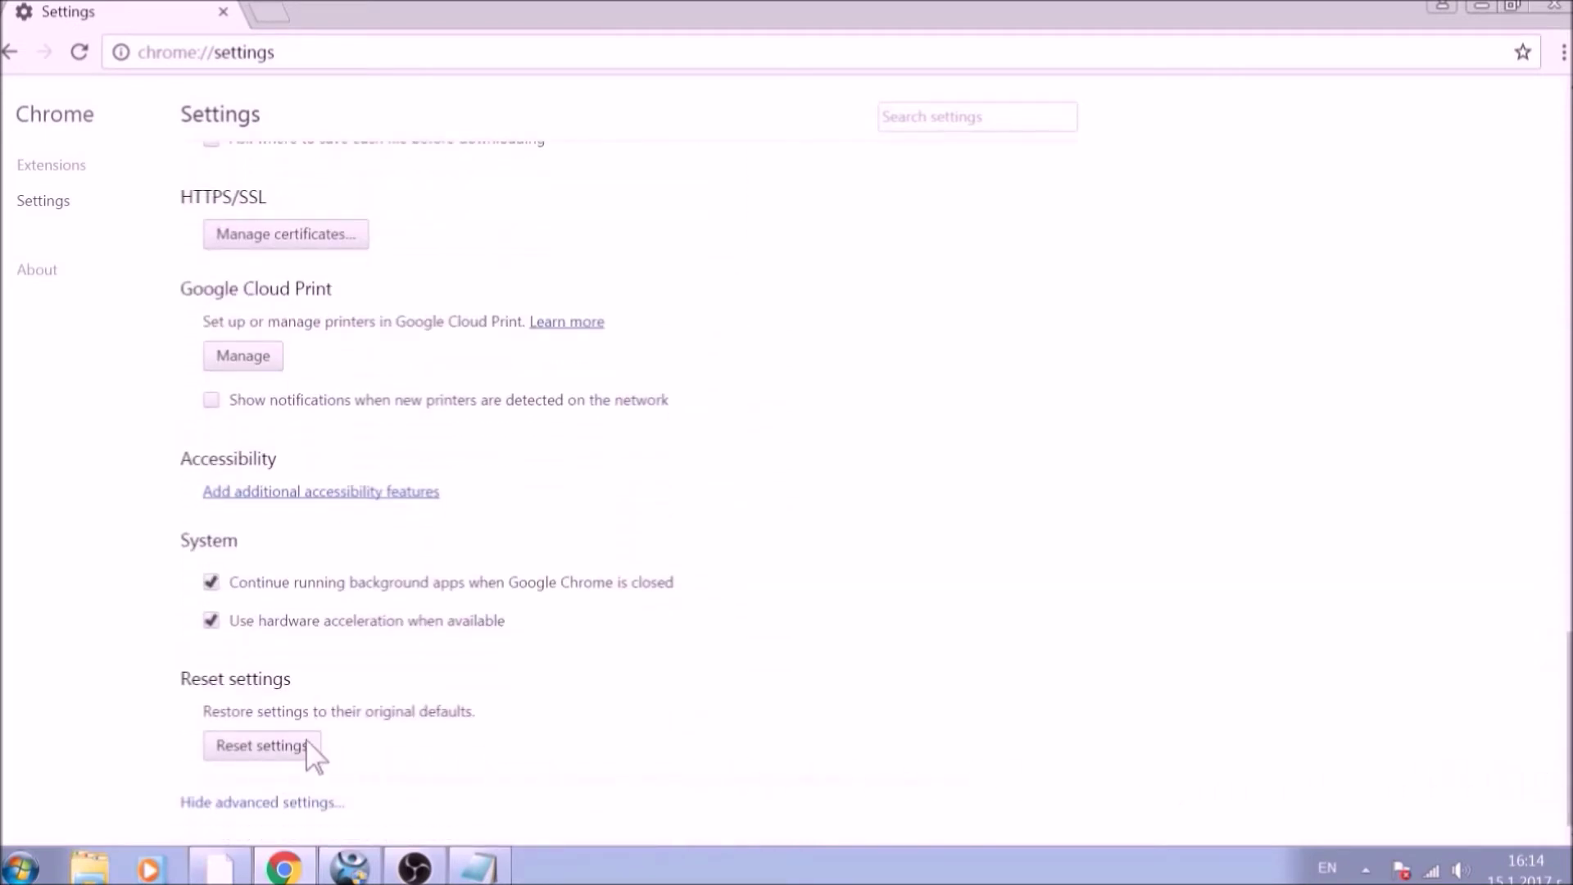
# - Reset Chrome's settings to their original defaults and close the browser
pyautogui.click(257, 747)
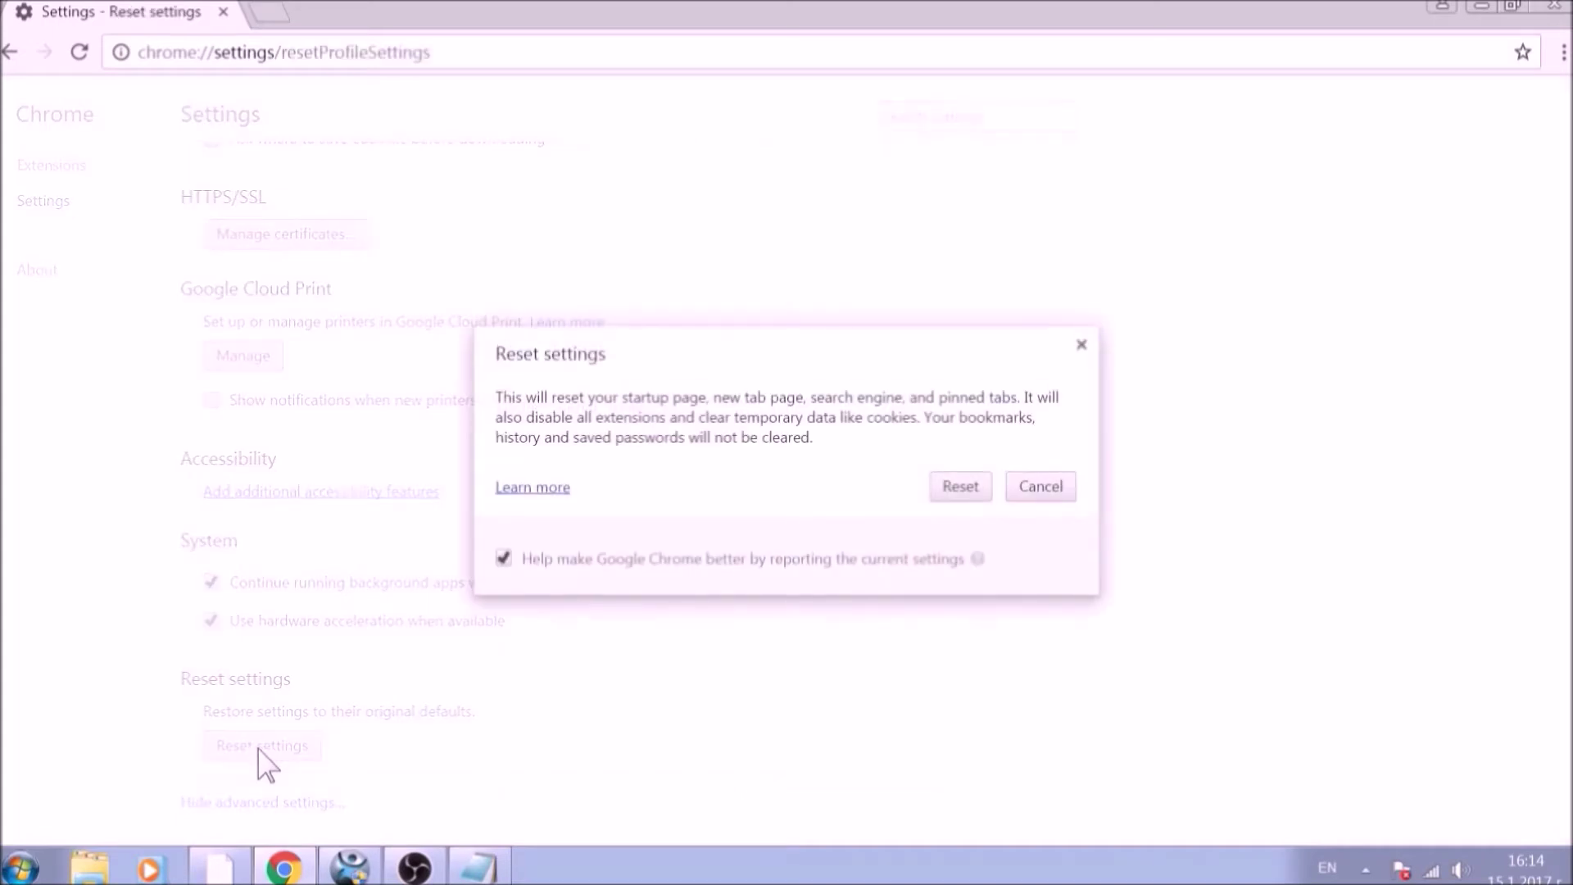
pyautogui.click(963, 487)
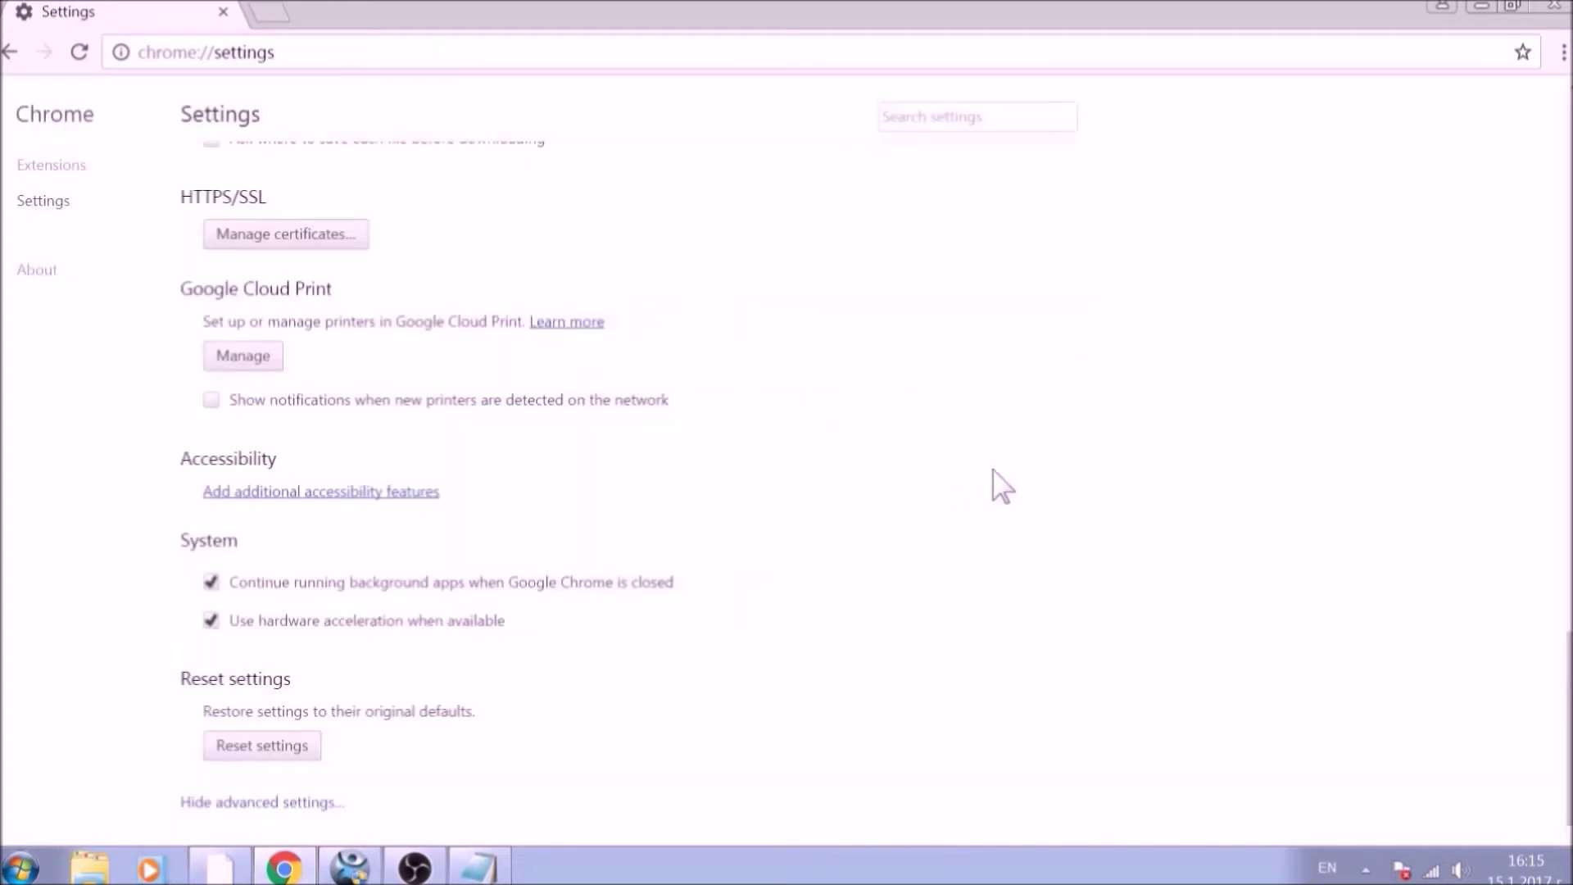
pyautogui.click(1552, 7)
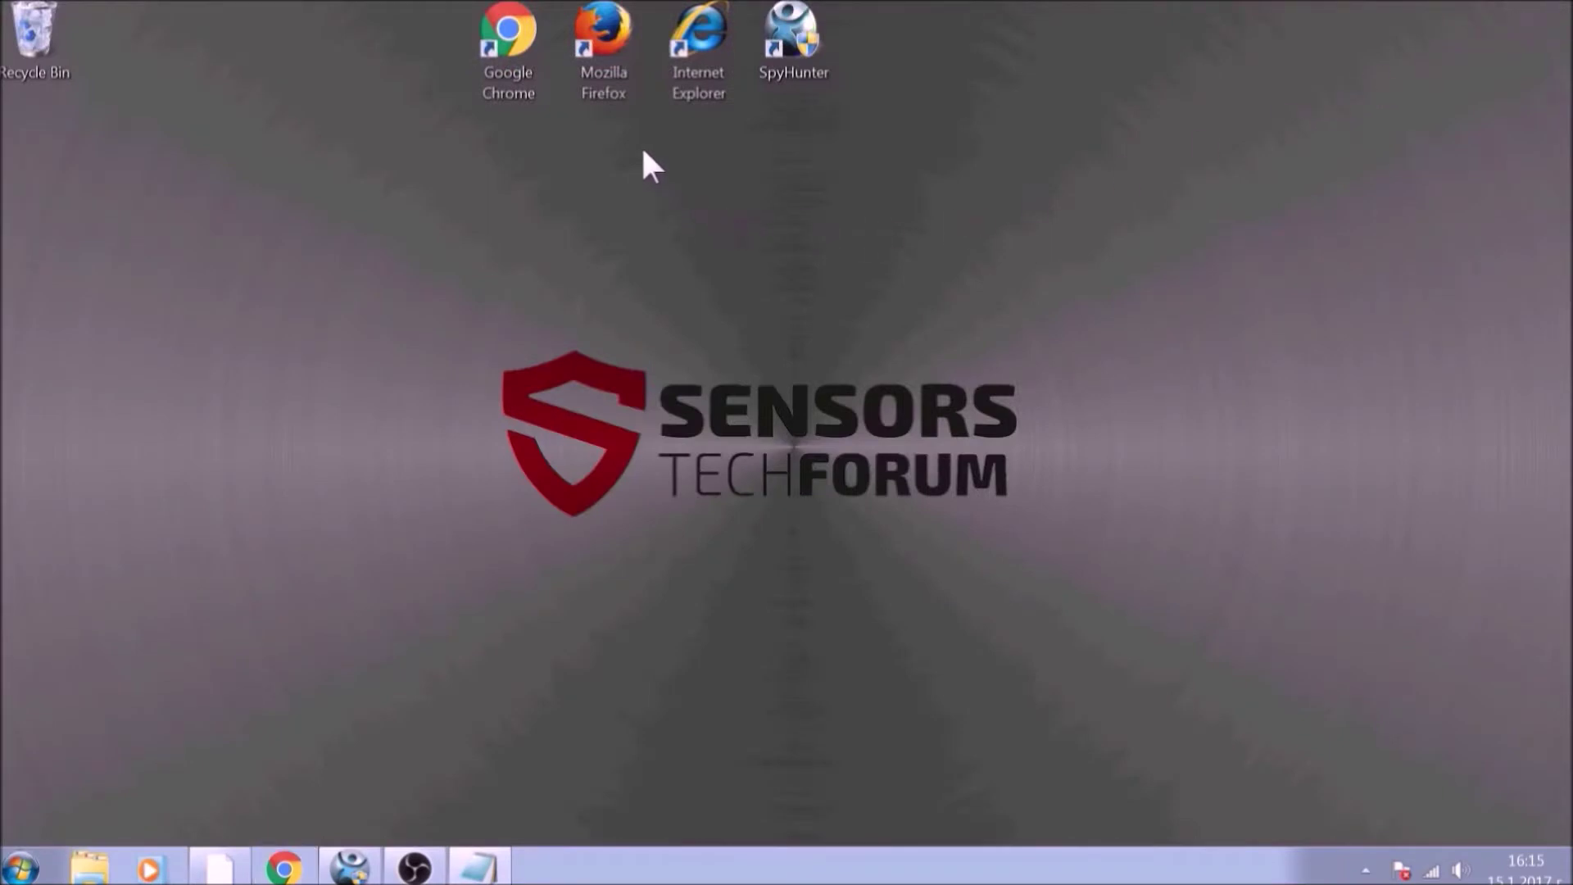
# - Launch Firefox, open its Options, and restore the home page to default
pyautogui.doubleClick(613, 85)
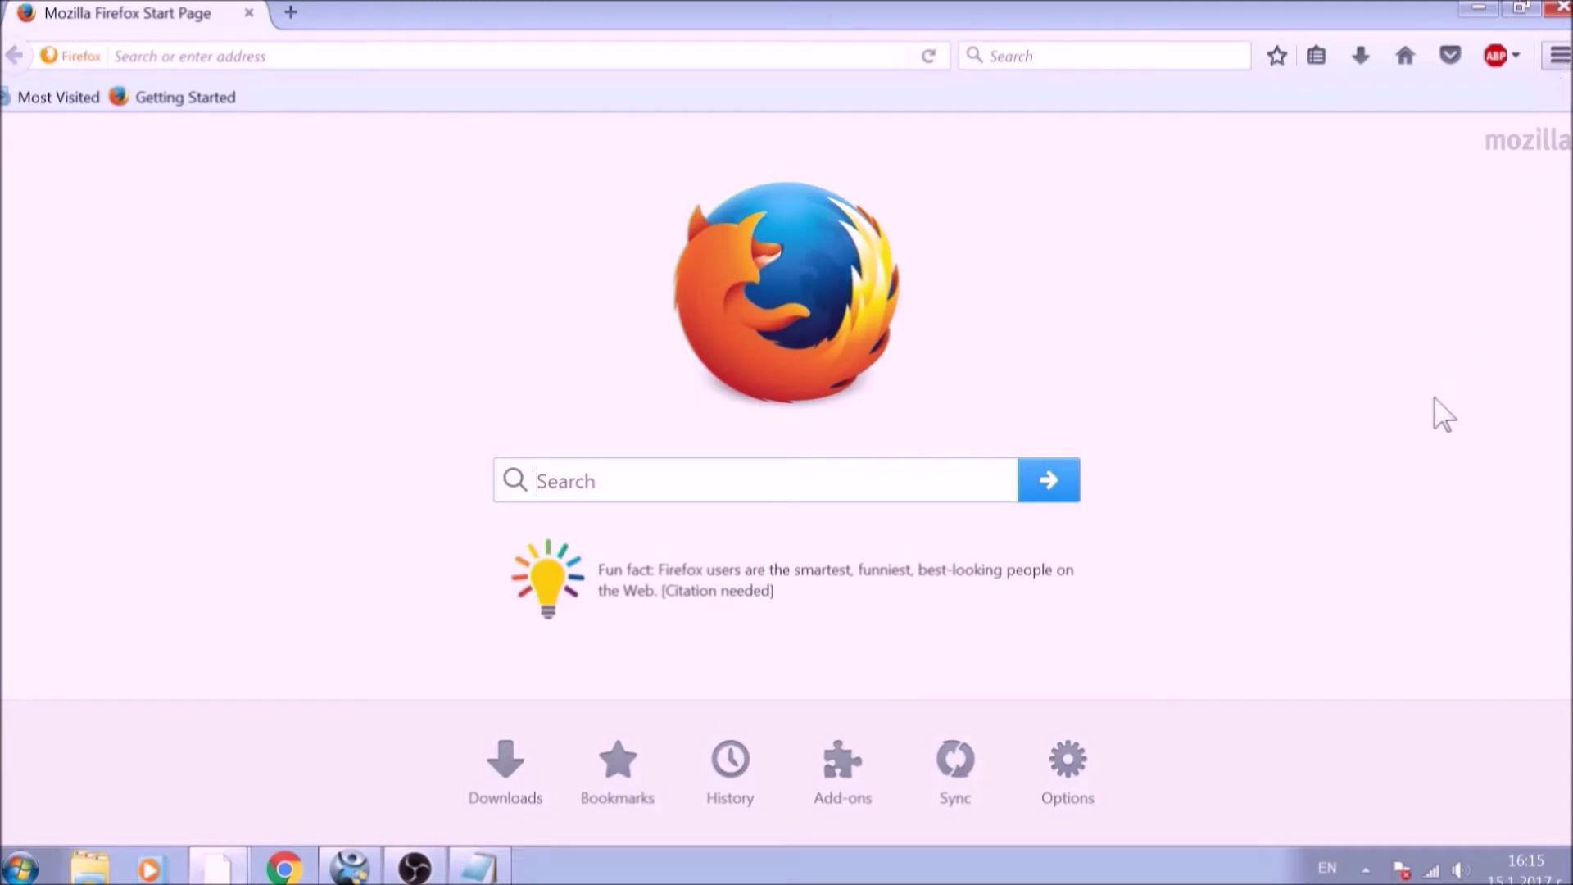
pyautogui.hotkey('alt', 't')
pyautogui.press('o')
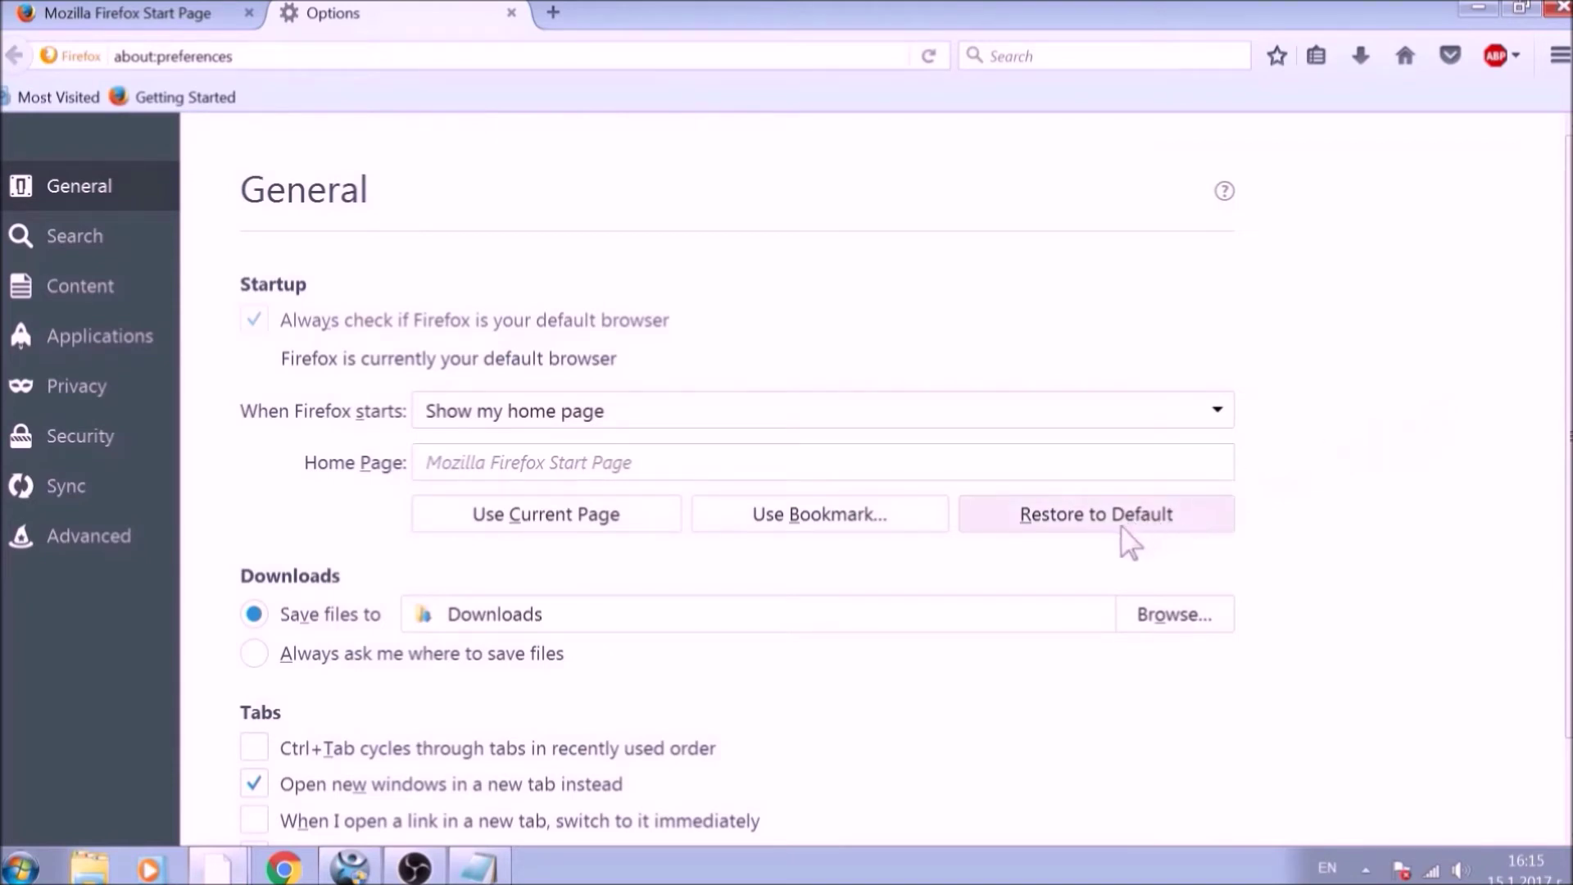
pyautogui.click(1126, 529)
pyautogui.click(510, 61)
# - Load about:support and refresh Firefox back to its default state
pyautogui.hotkey('ctrl', 'a')
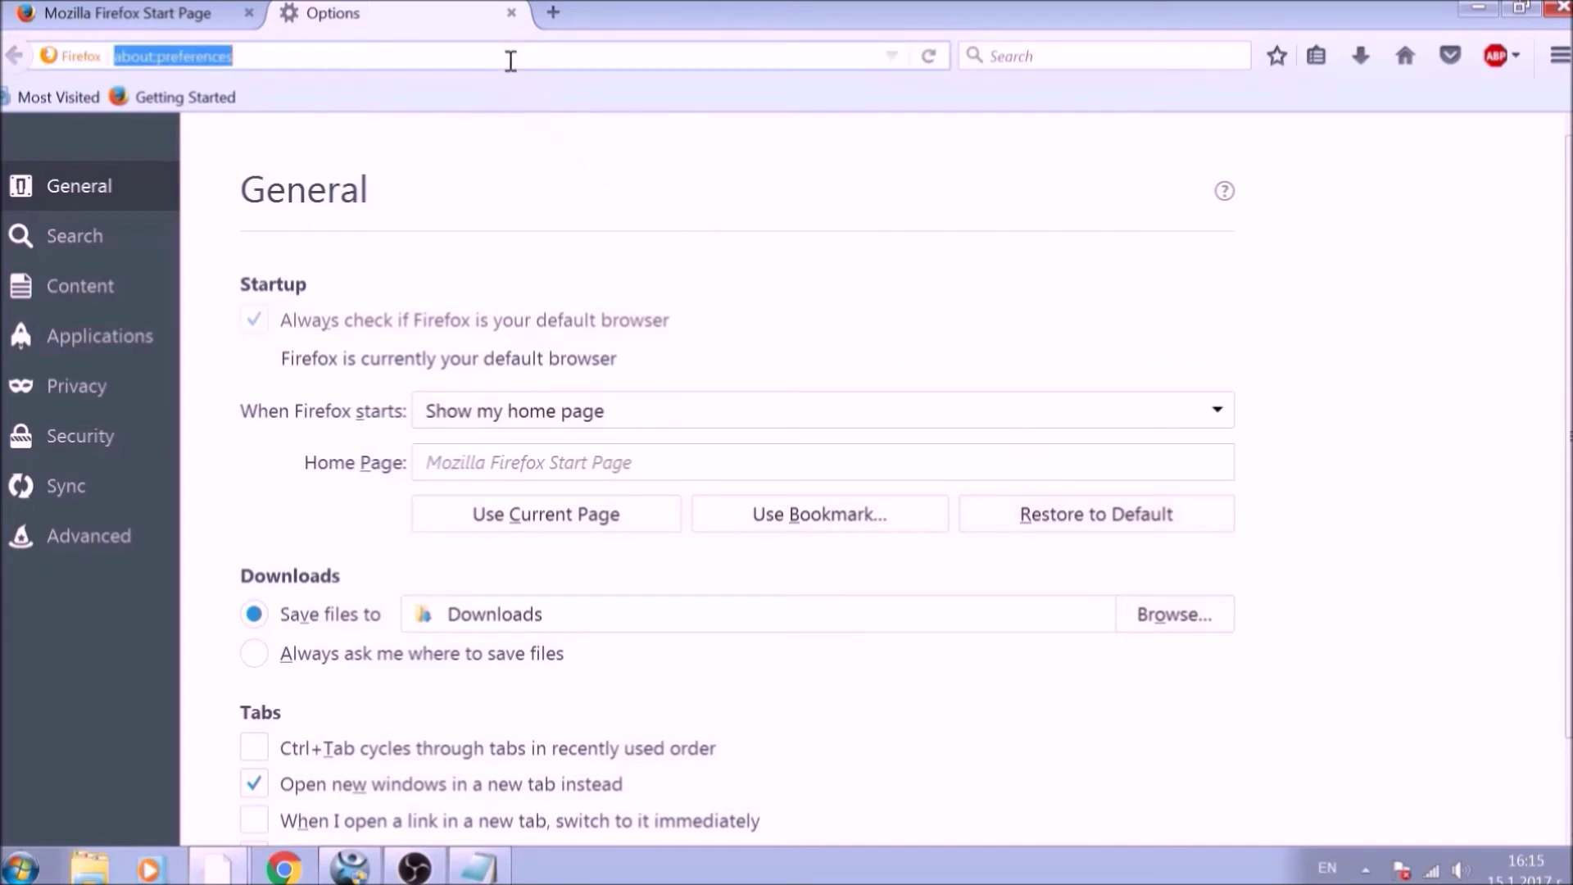
pyautogui.write('ABO')
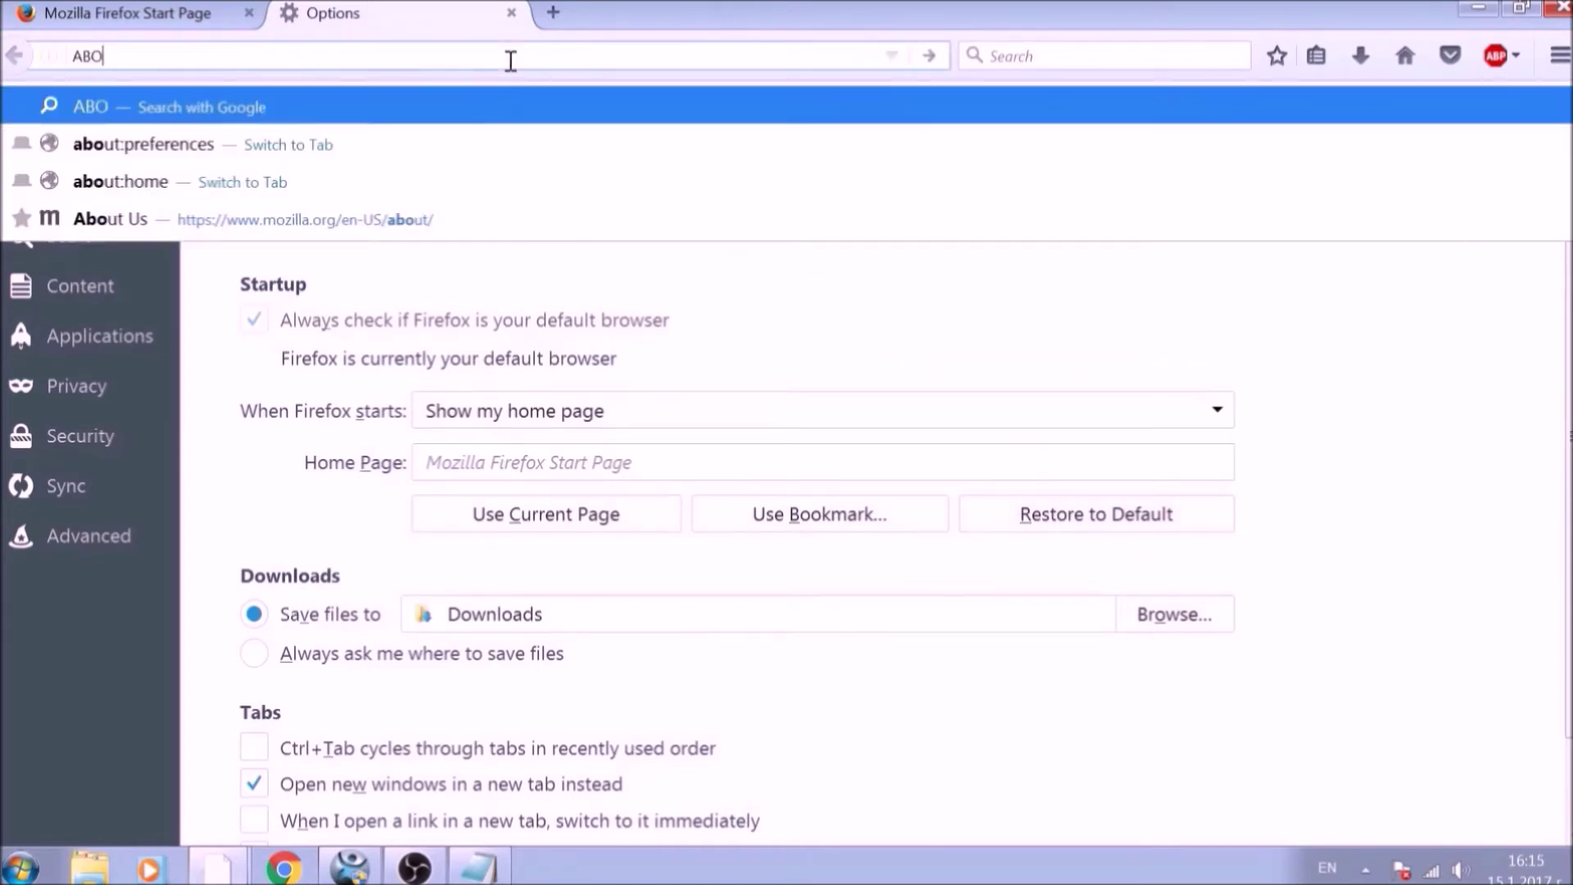
pyautogui.write('UT:SU')
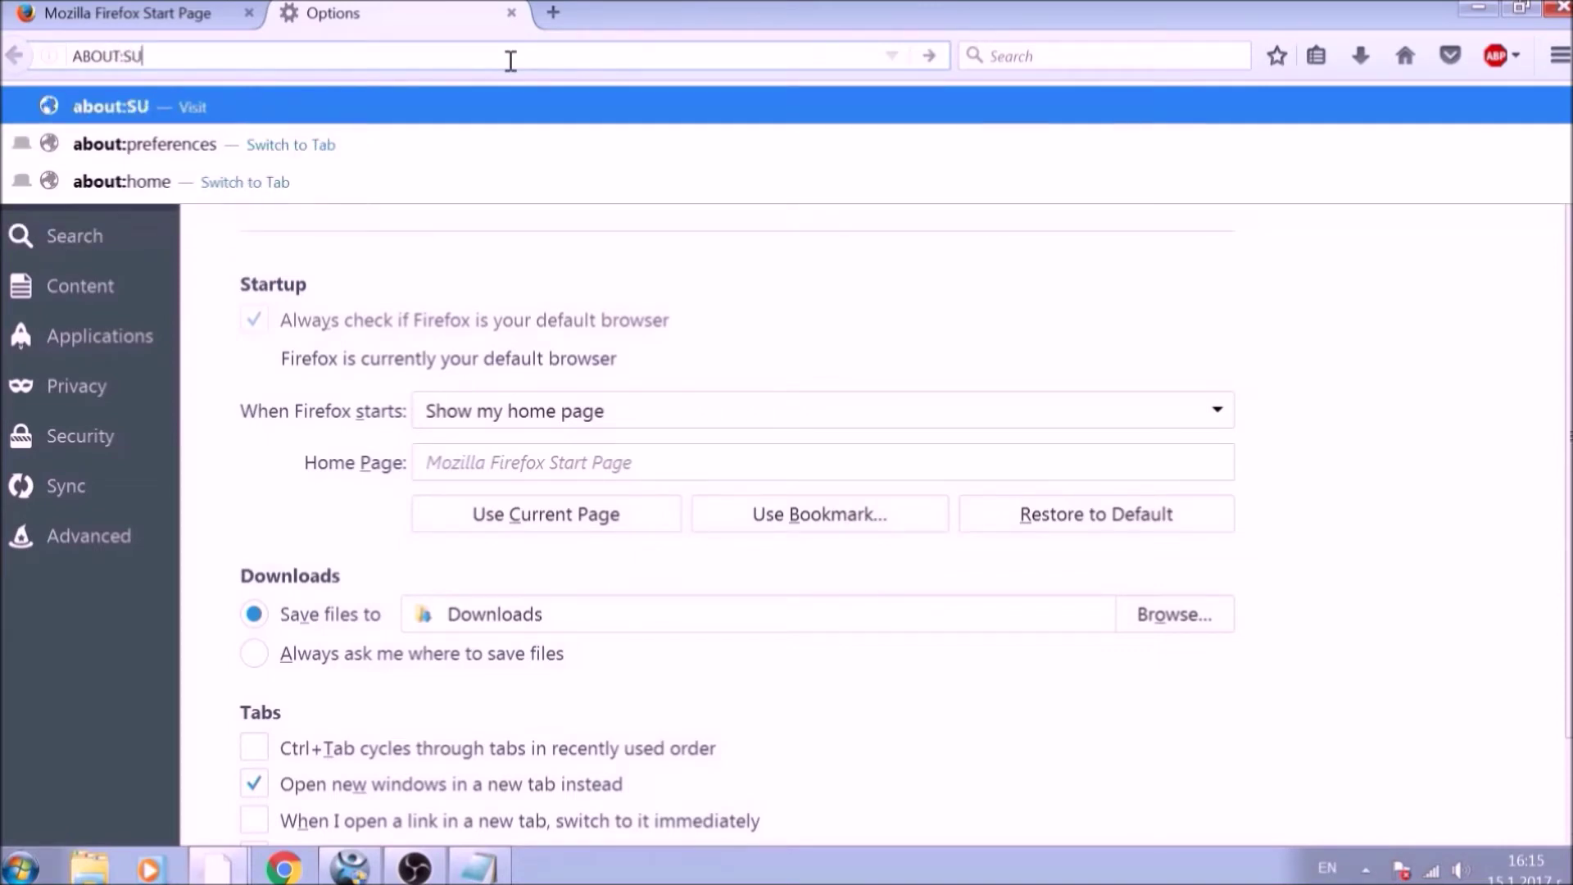
pyautogui.write('PPORT')
pyautogui.press('Return')
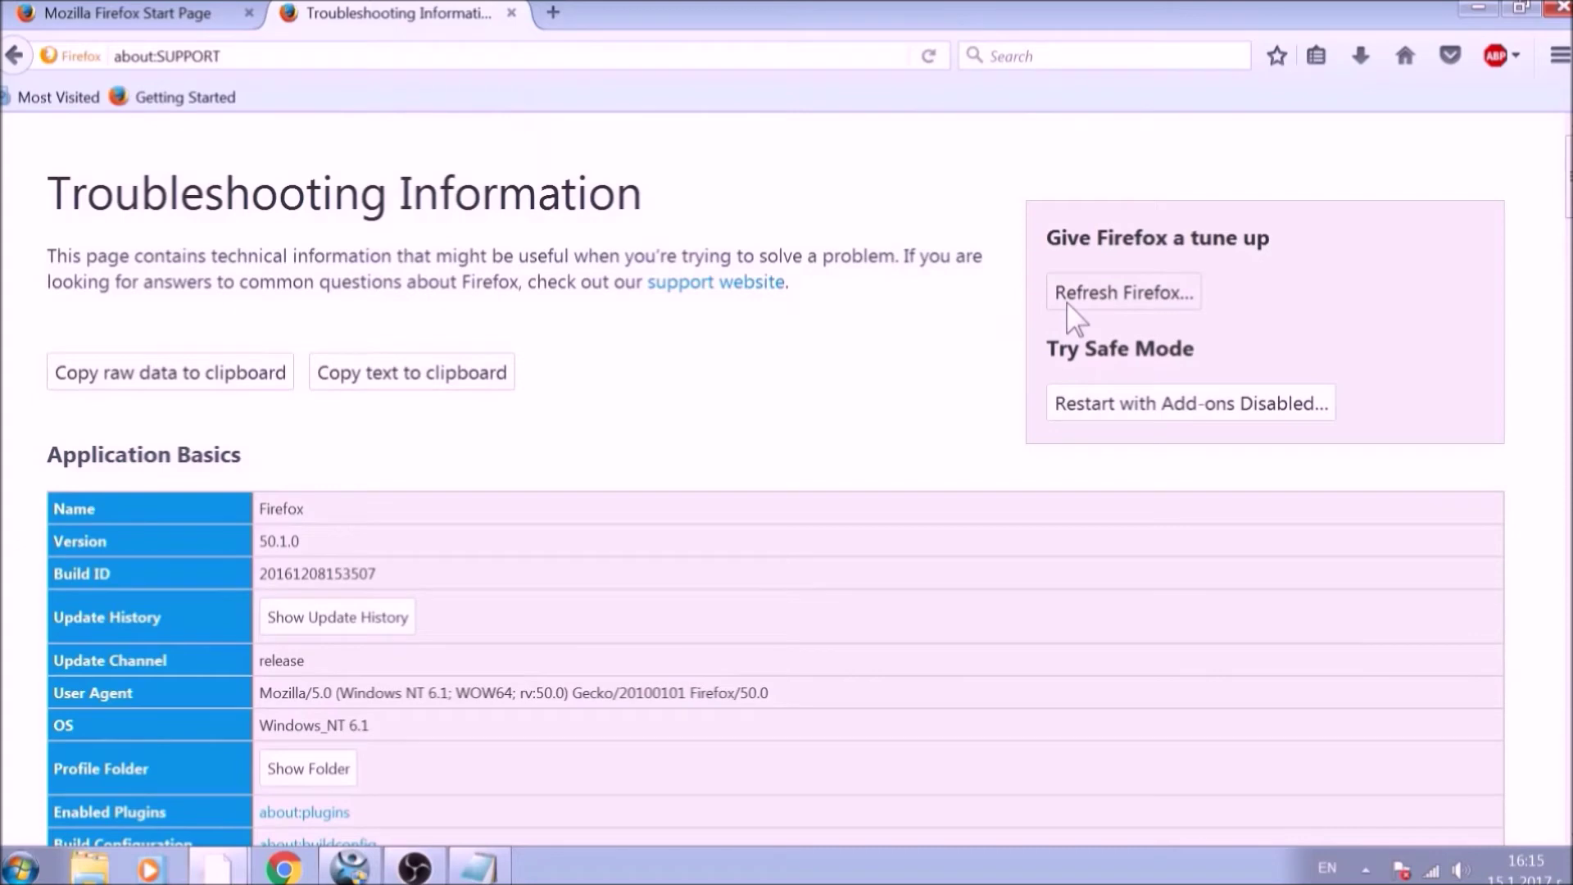
pyautogui.click(1069, 310)
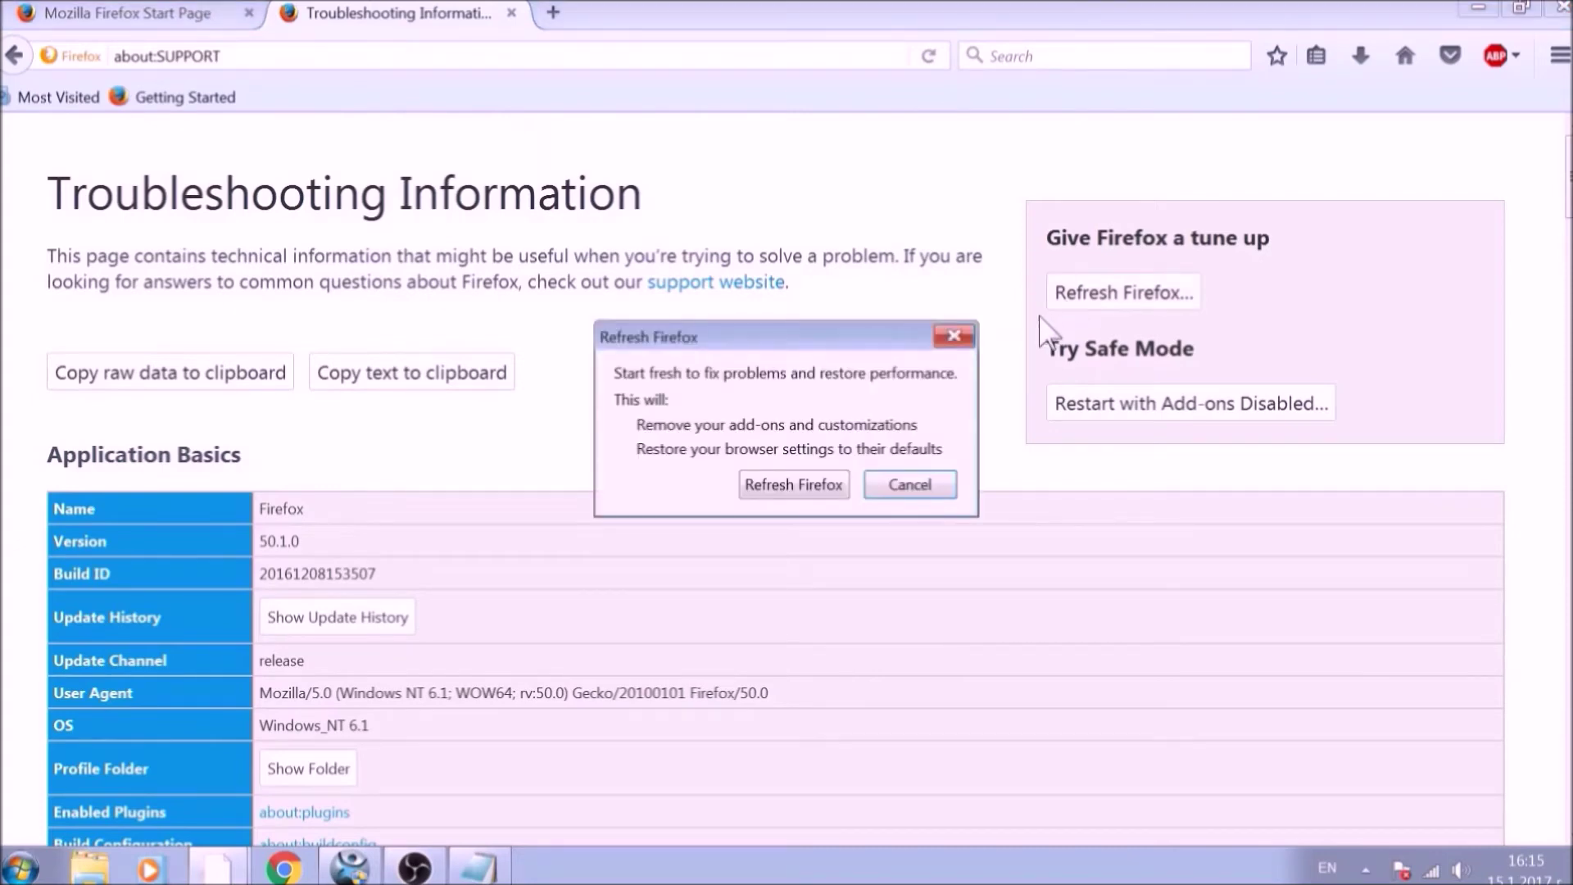
pyautogui.click(833, 497)
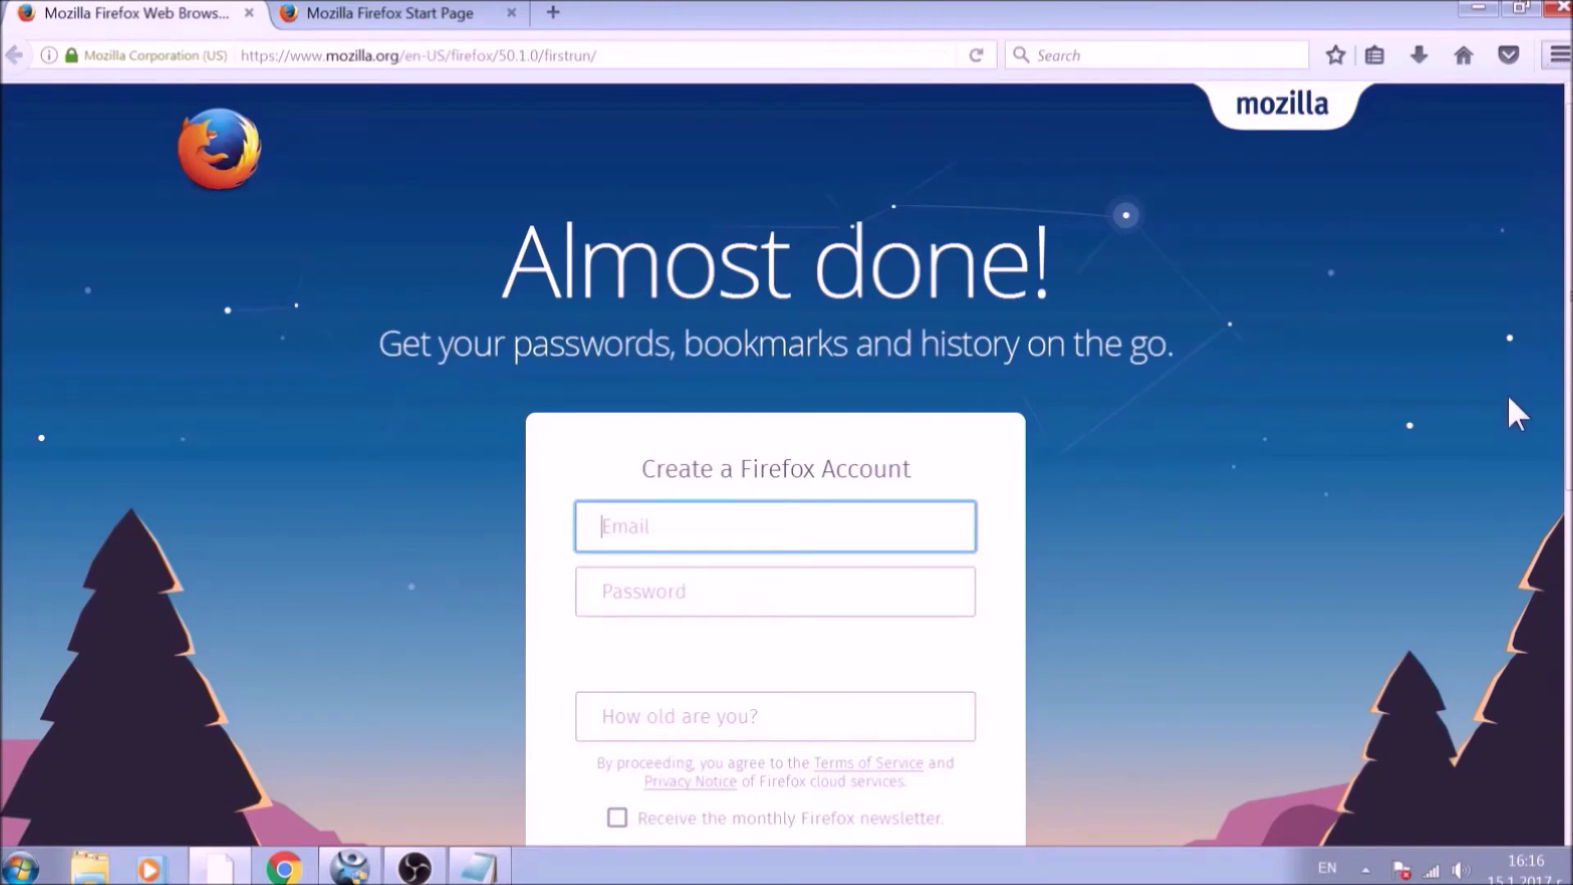
# - Confirm both Avast extensions are disabled in Firefox's Add-ons Manager, then close Firefox with all three tabs
pyautogui.hotkey('ctrl', 'shift', 'a')
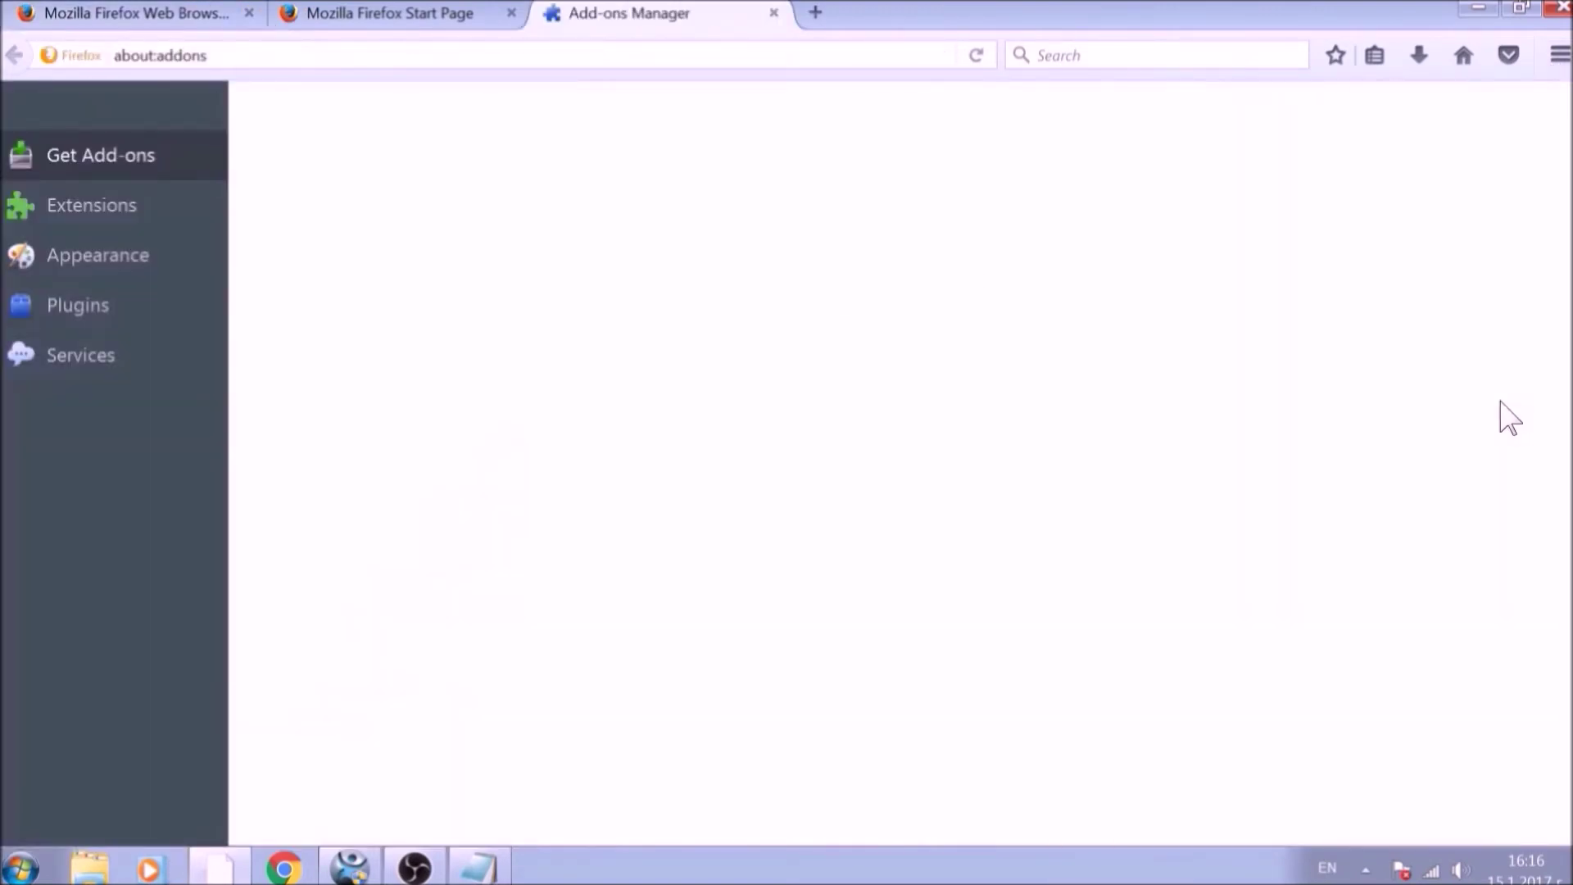
pyautogui.click(175, 229)
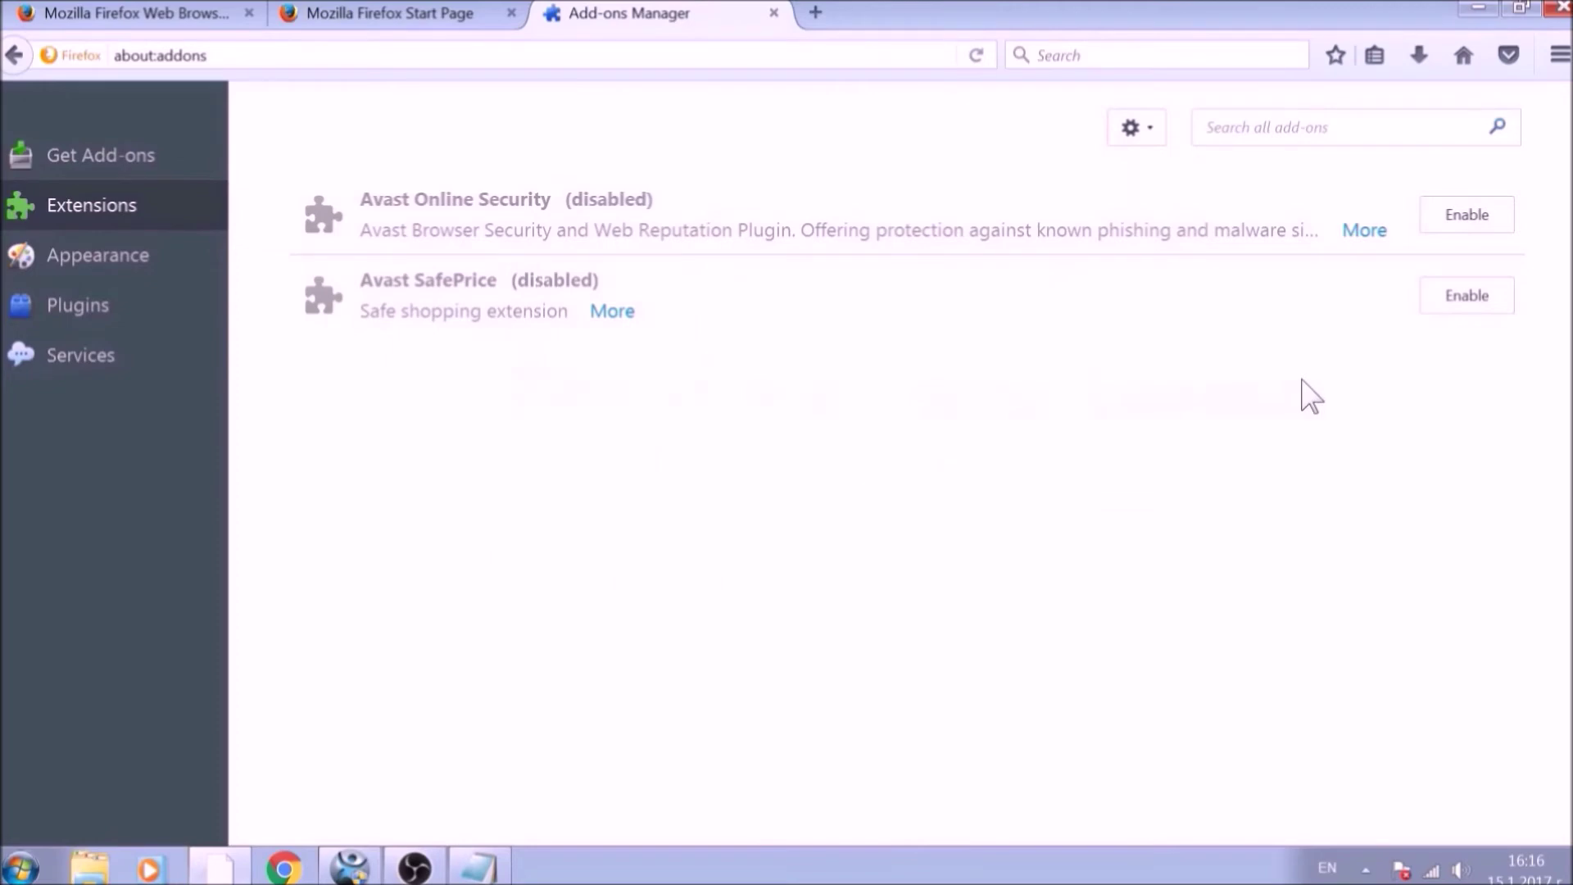
pyautogui.click(1559, 8)
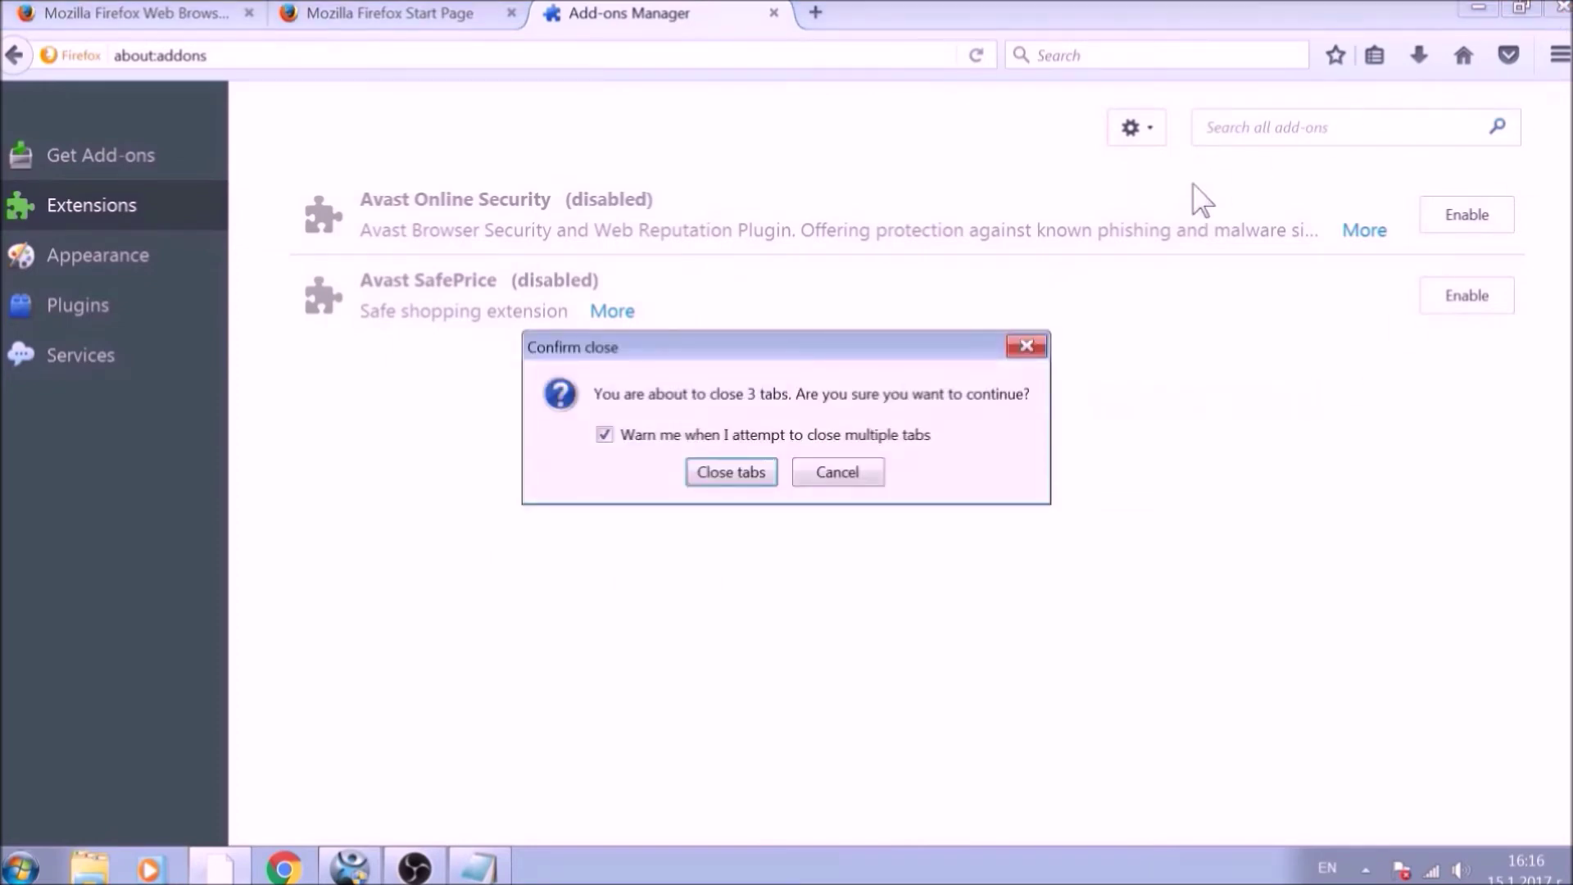
pyautogui.click(772, 473)
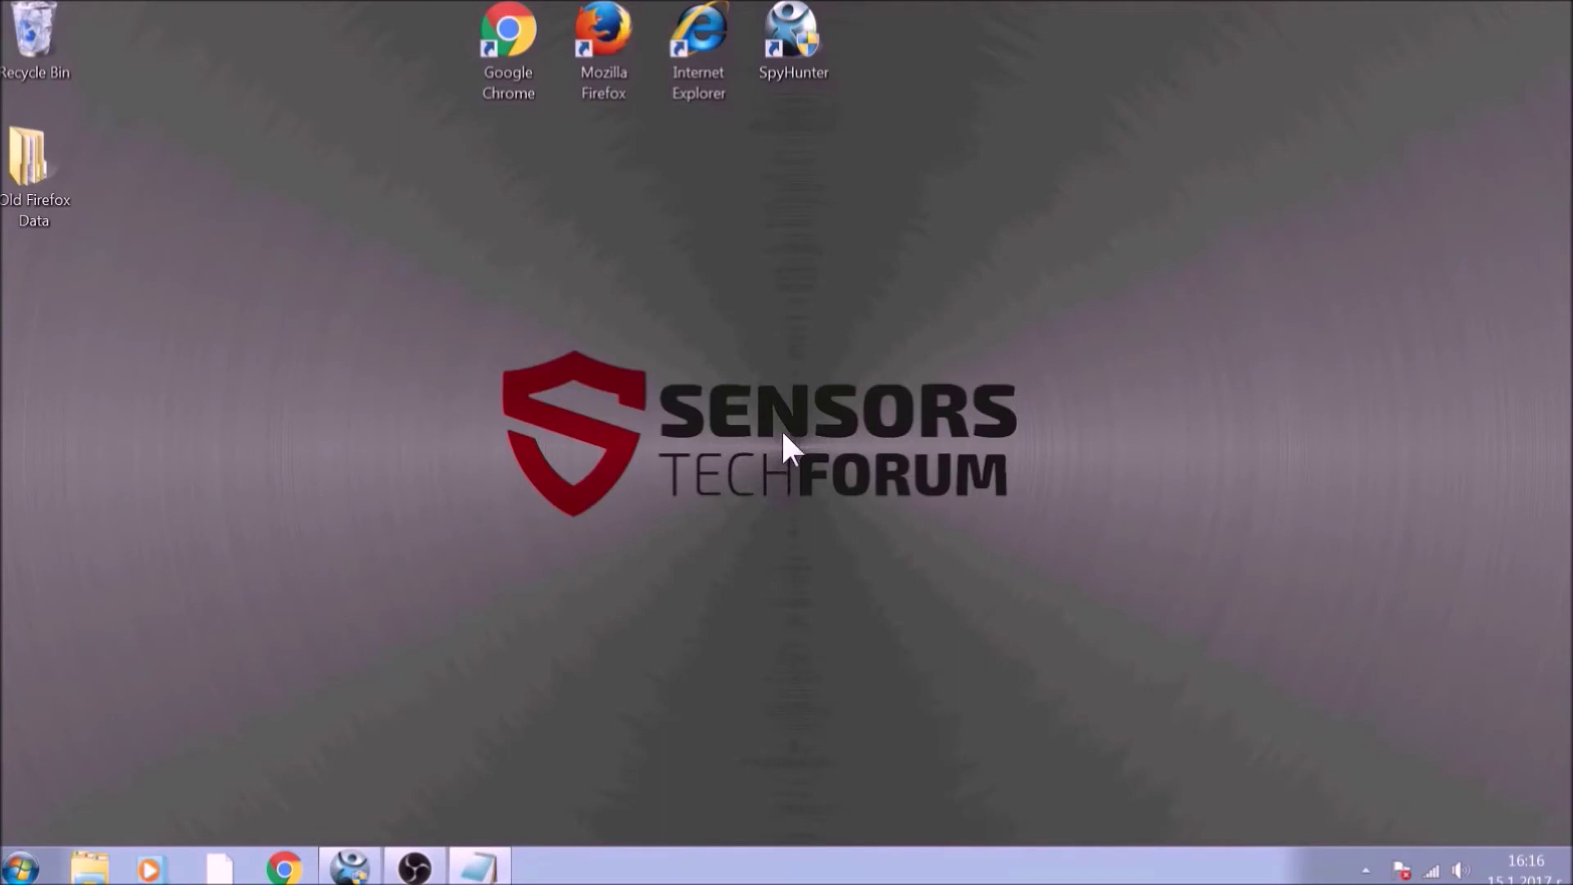
# - Launch Internet Explorer, dismiss the IE Webrep warning, and make about:blank the home page in Internet Options
pyautogui.doubleClick(698, 69)
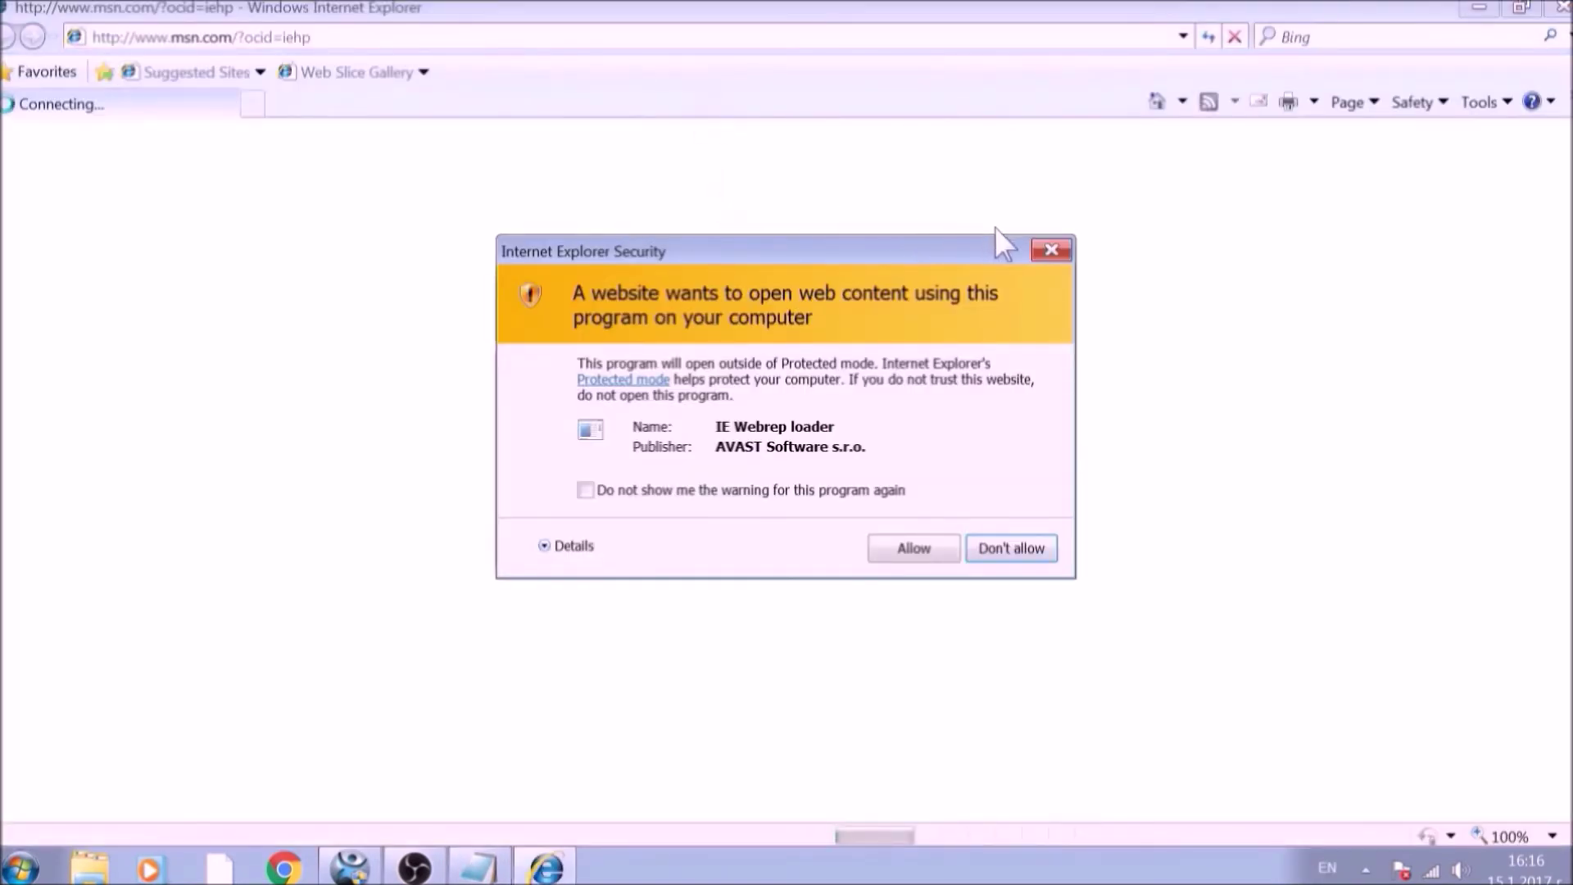
pyautogui.click(1041, 248)
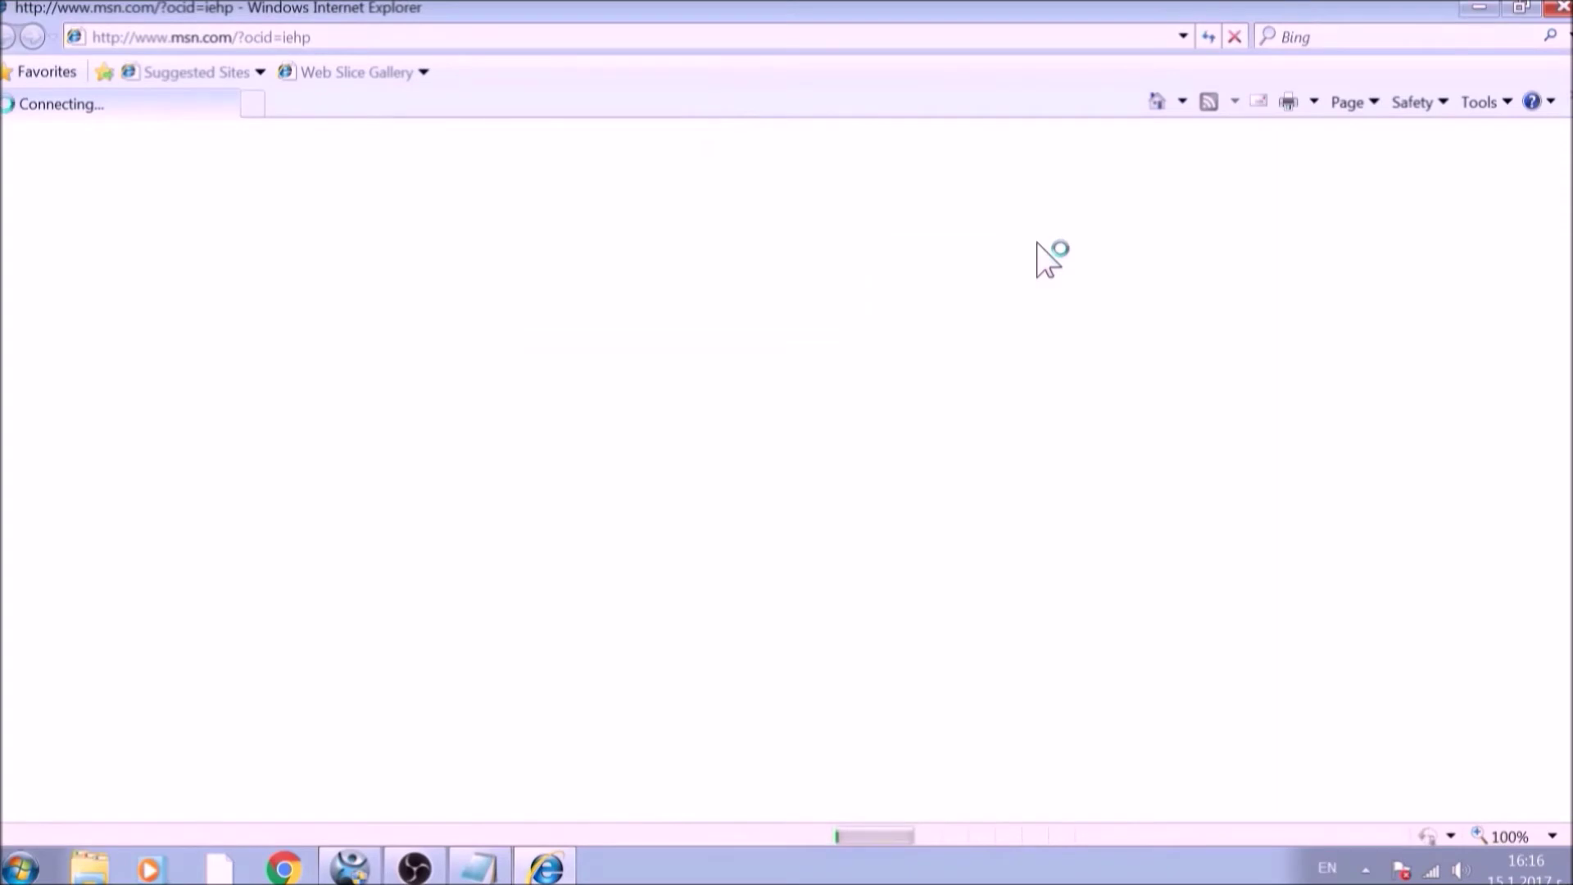
pyautogui.click(1483, 102)
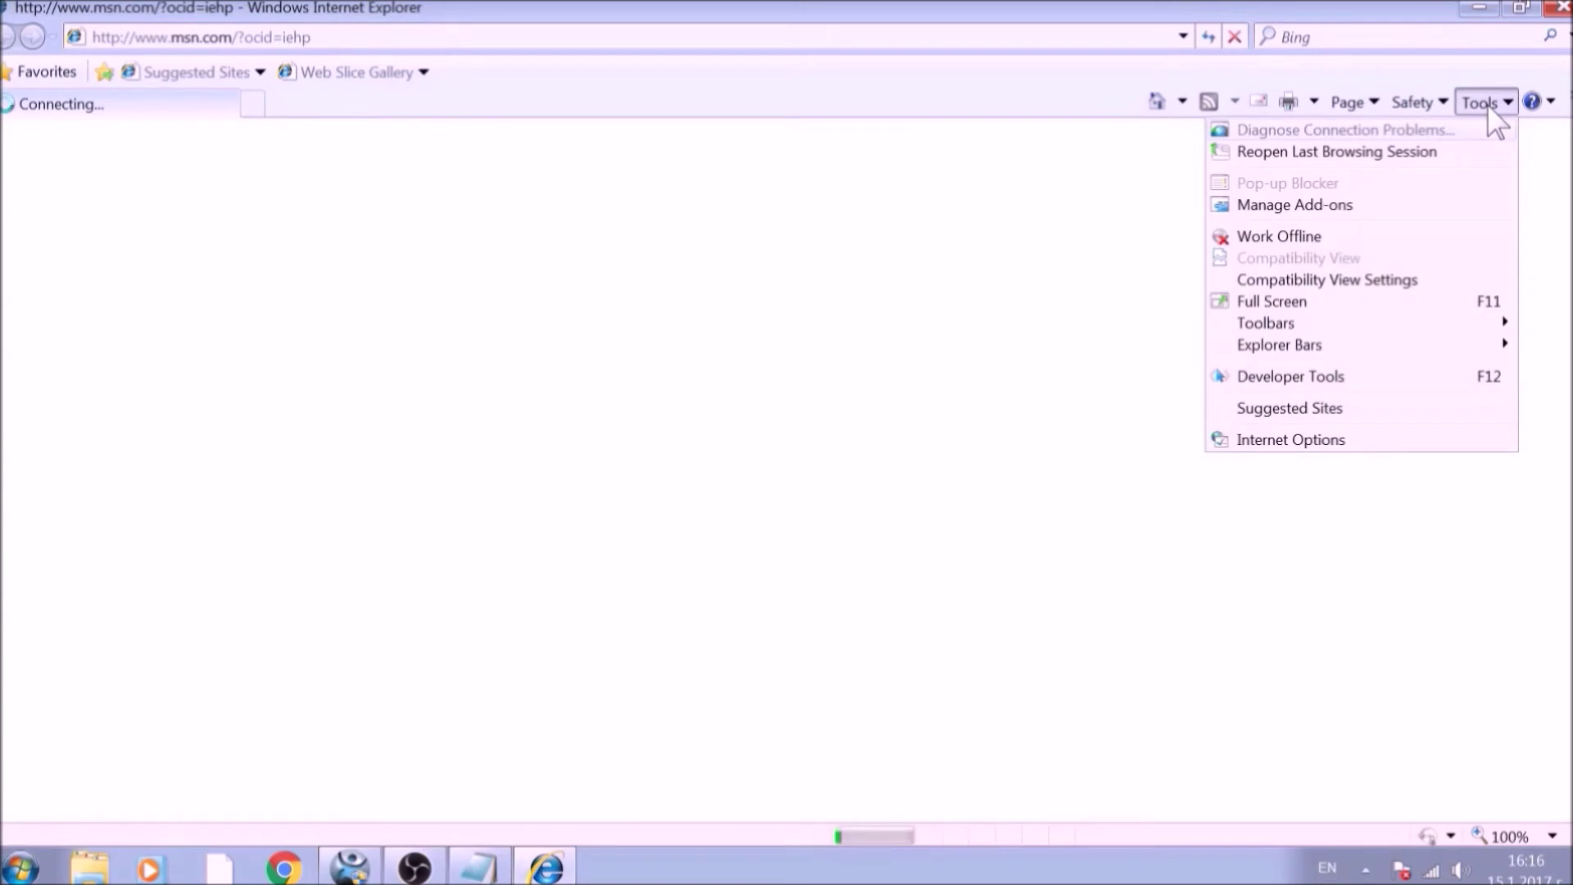
pyautogui.click(1335, 440)
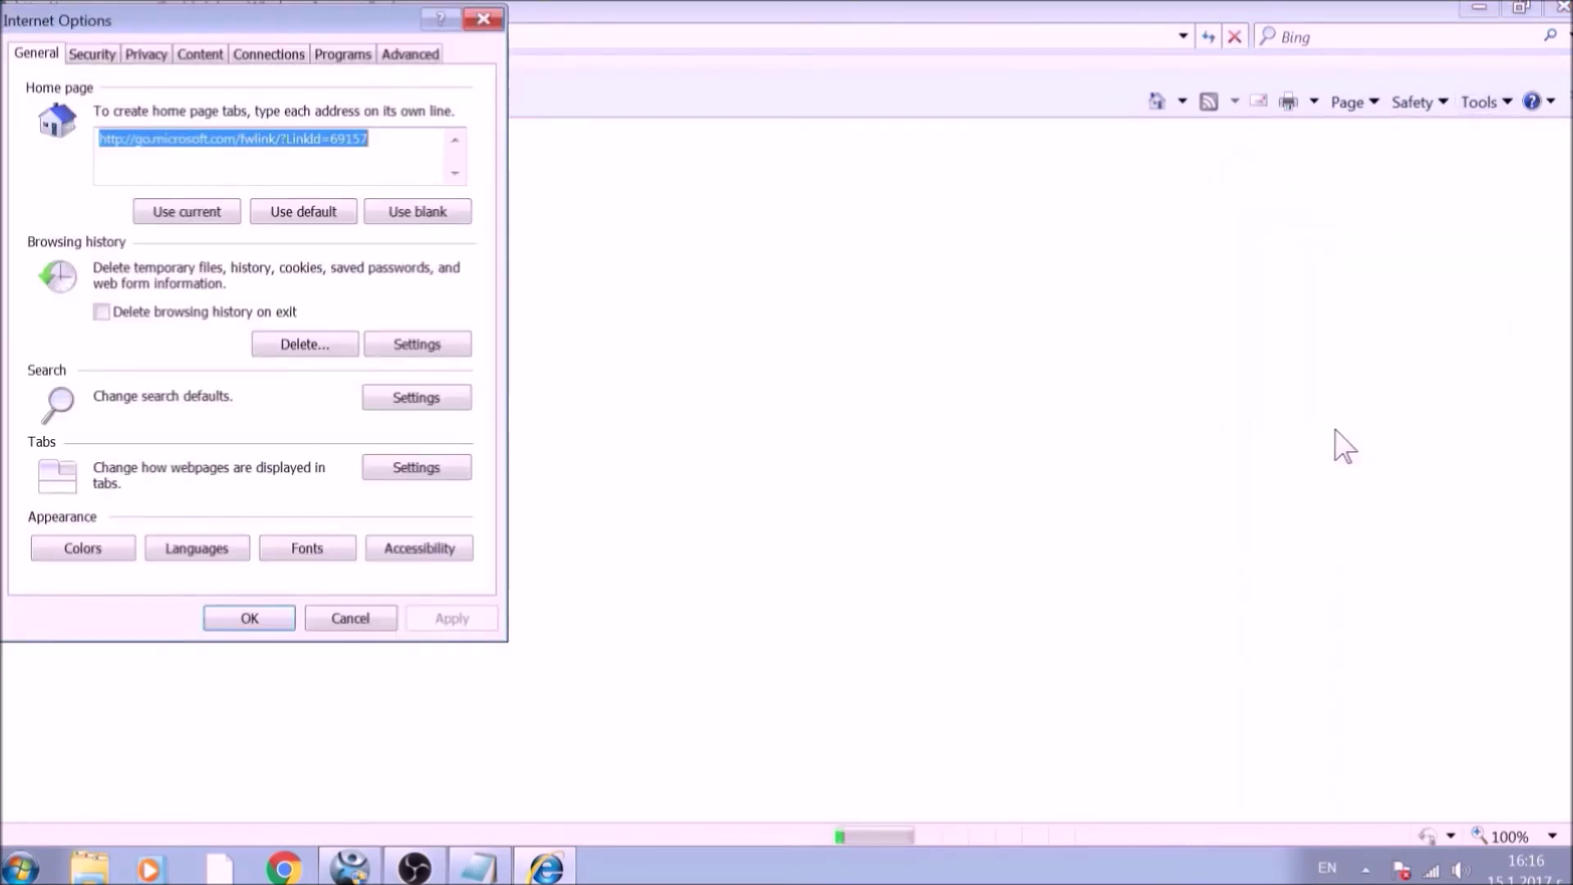
pyautogui.click(428, 215)
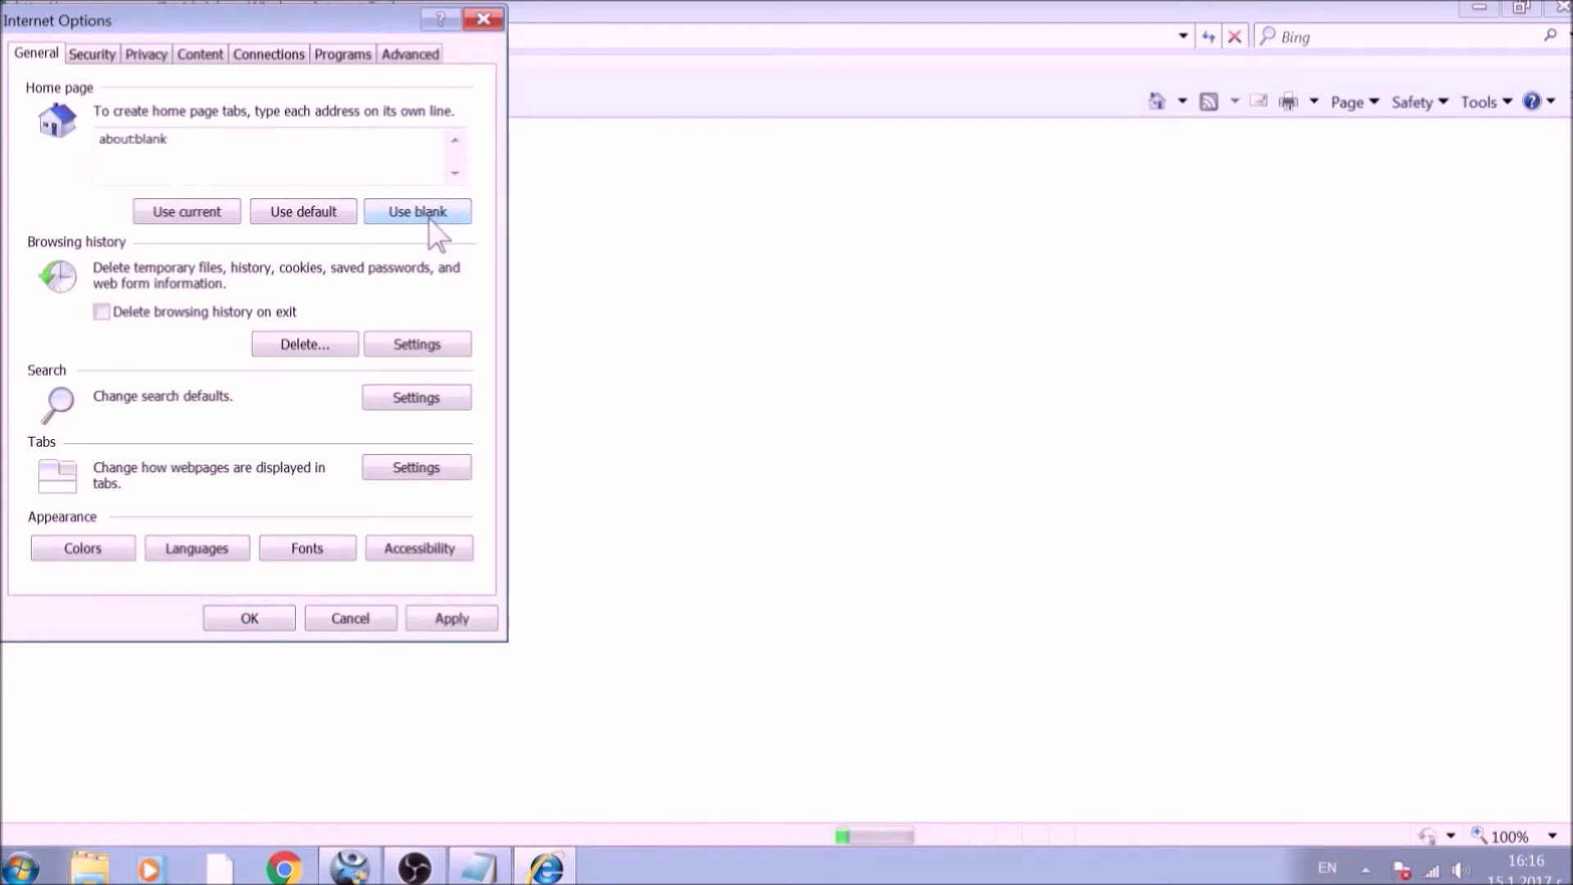
# - Reset Internet Explorer to defaults from the Advanced tab, deleting personal settings, then close the browser
pyautogui.click(413, 58)
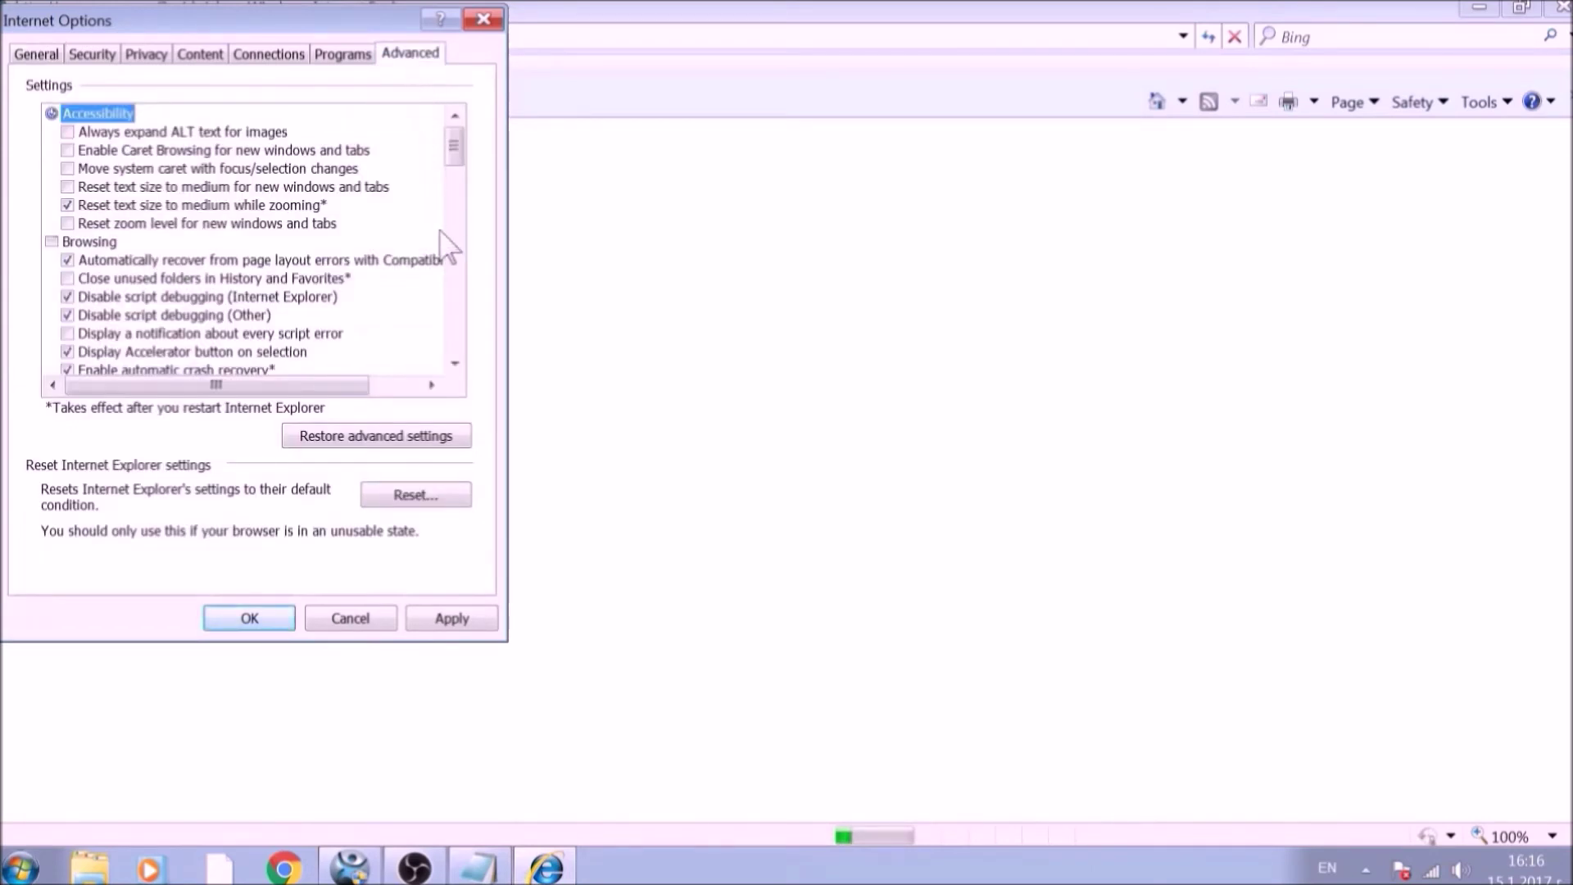
pyautogui.click(456, 493)
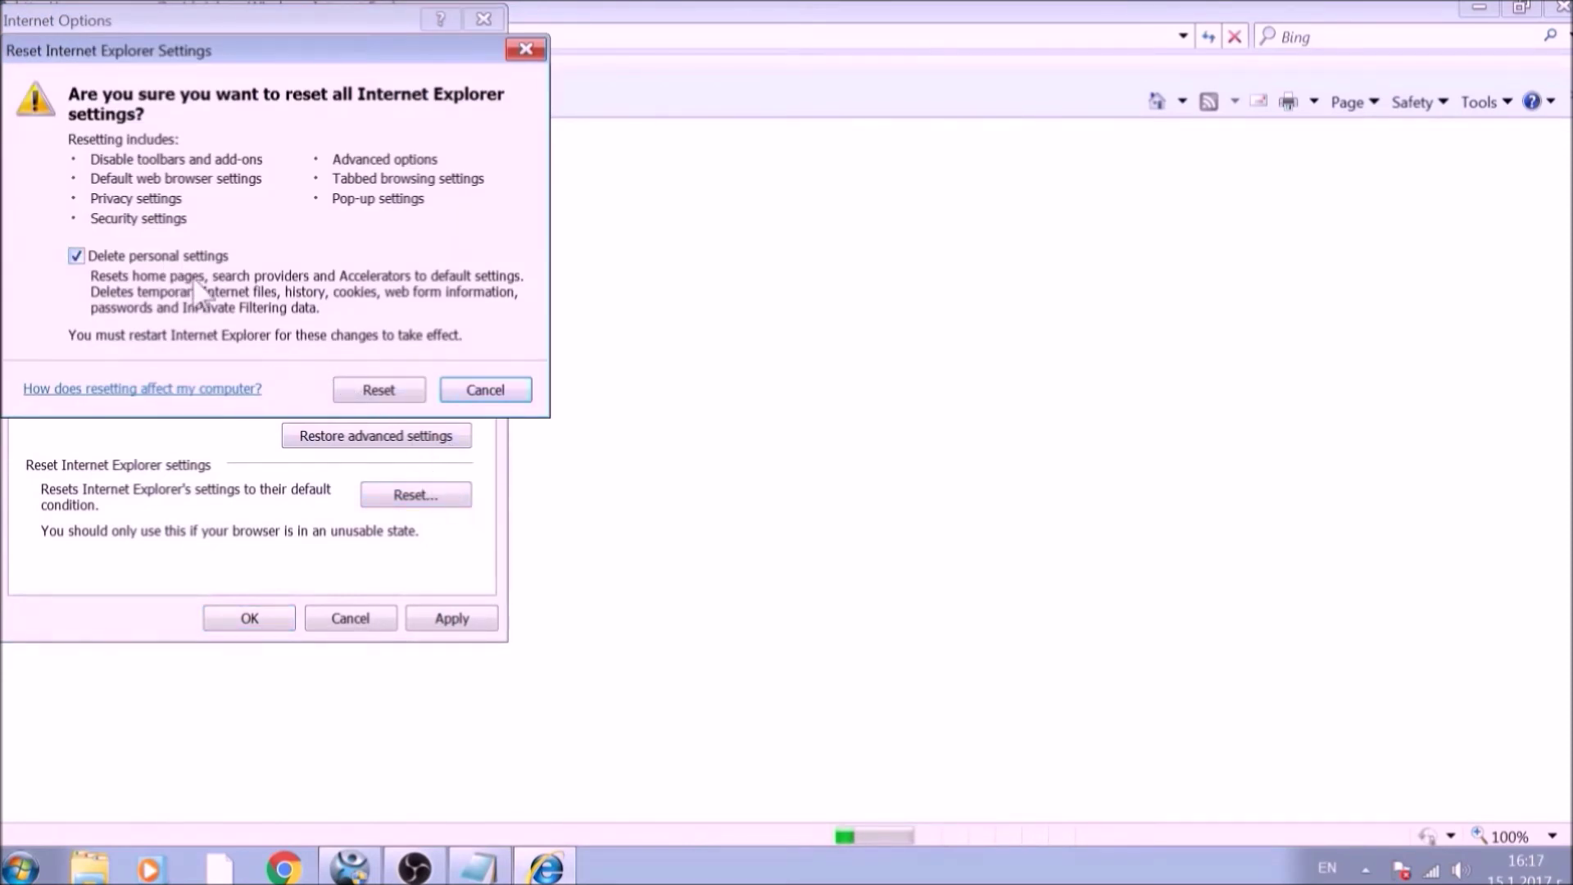
pyautogui.click(360, 390)
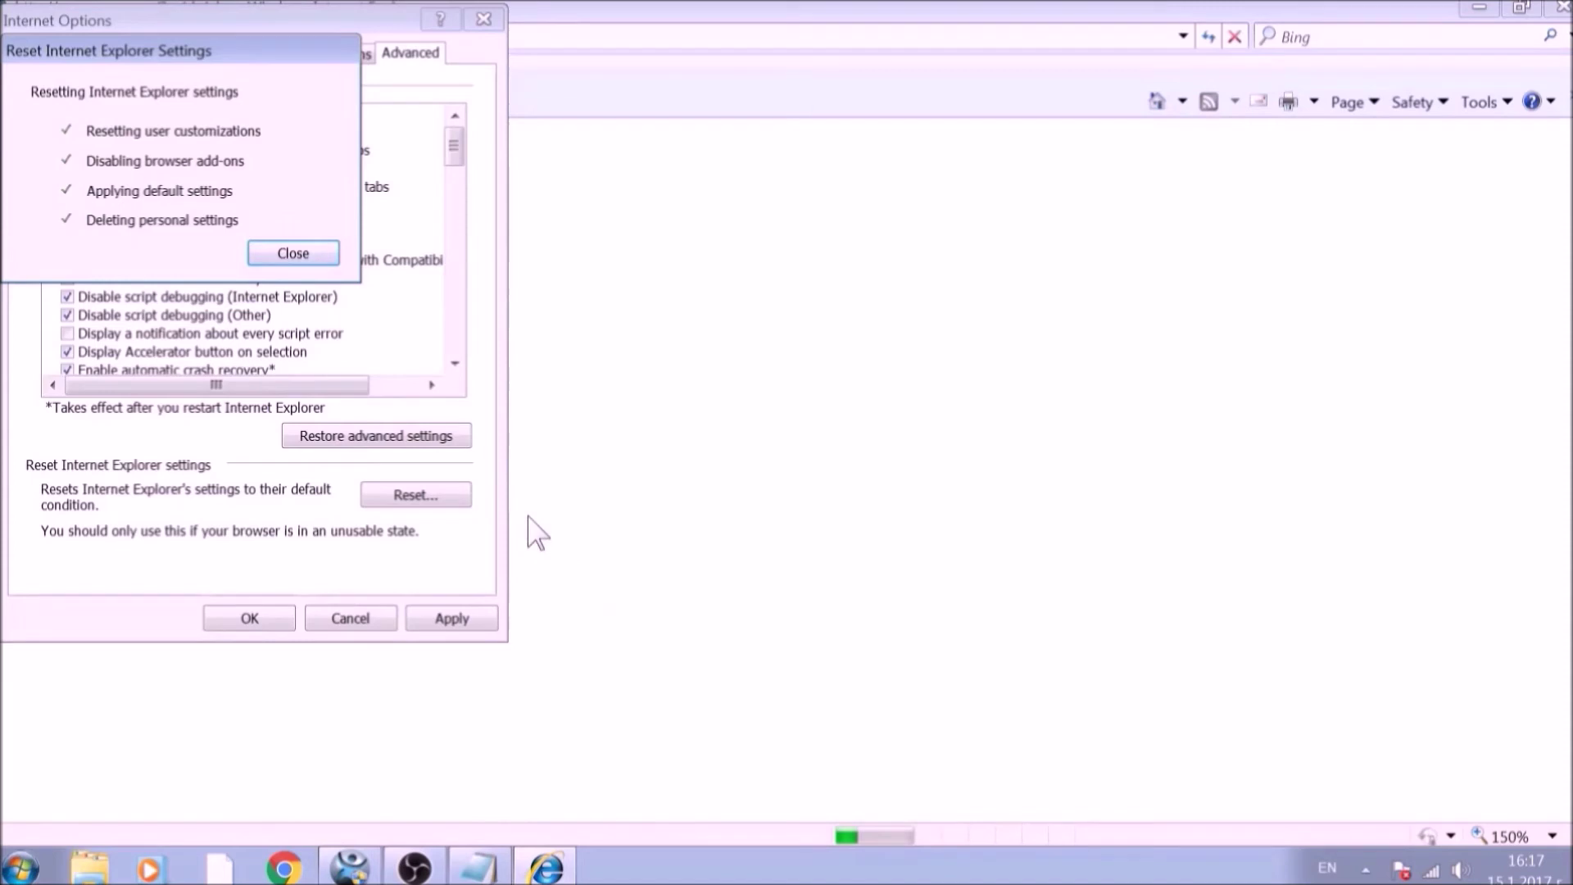
pyautogui.click(294, 253)
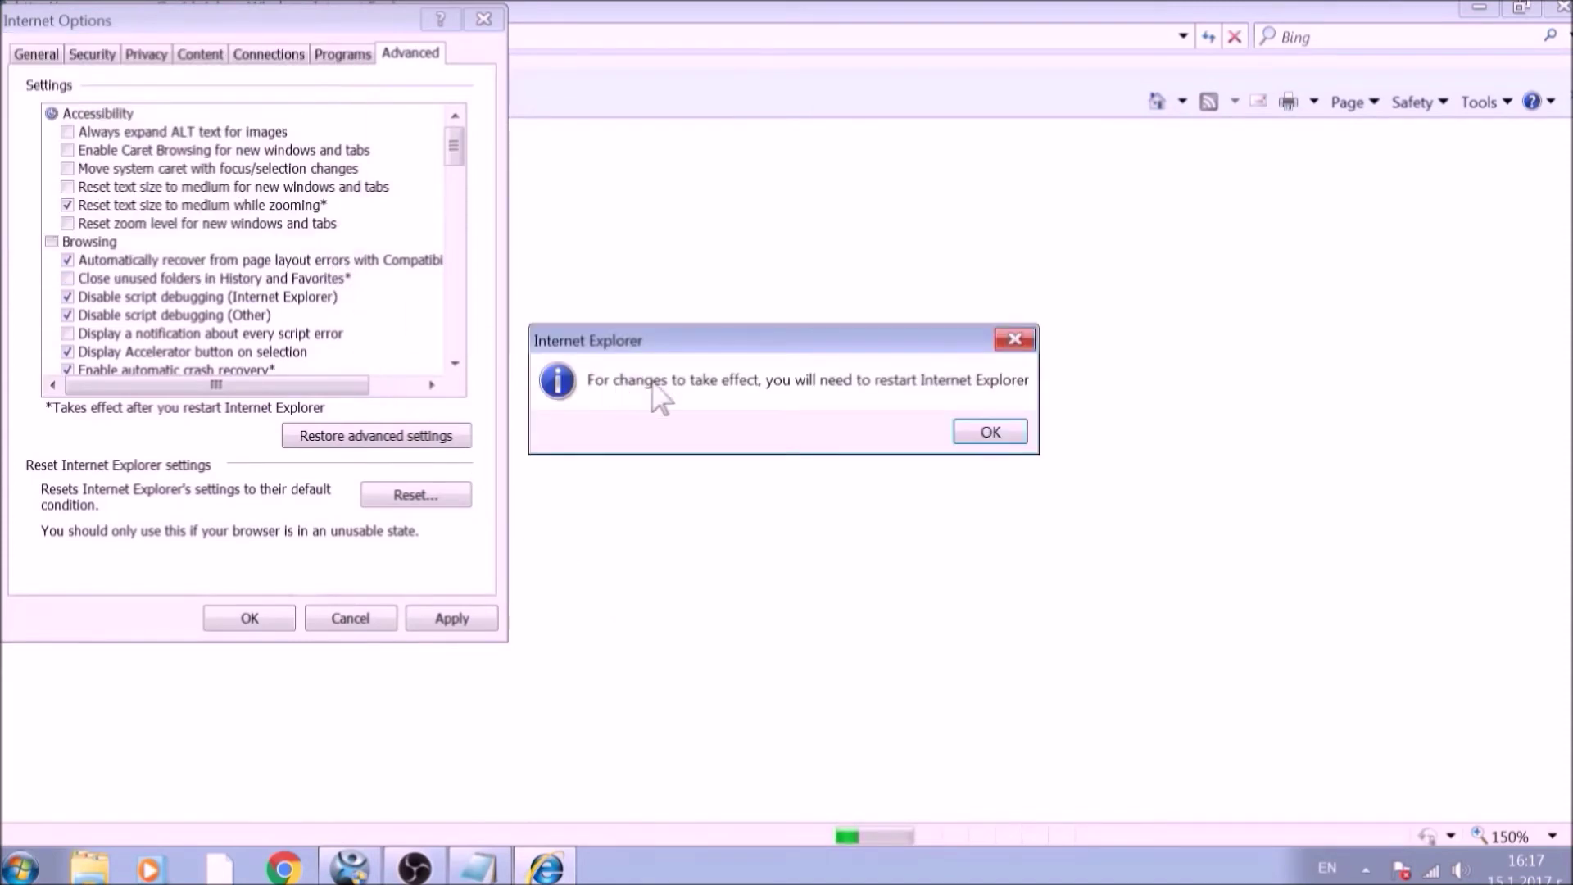
pyautogui.click(989, 431)
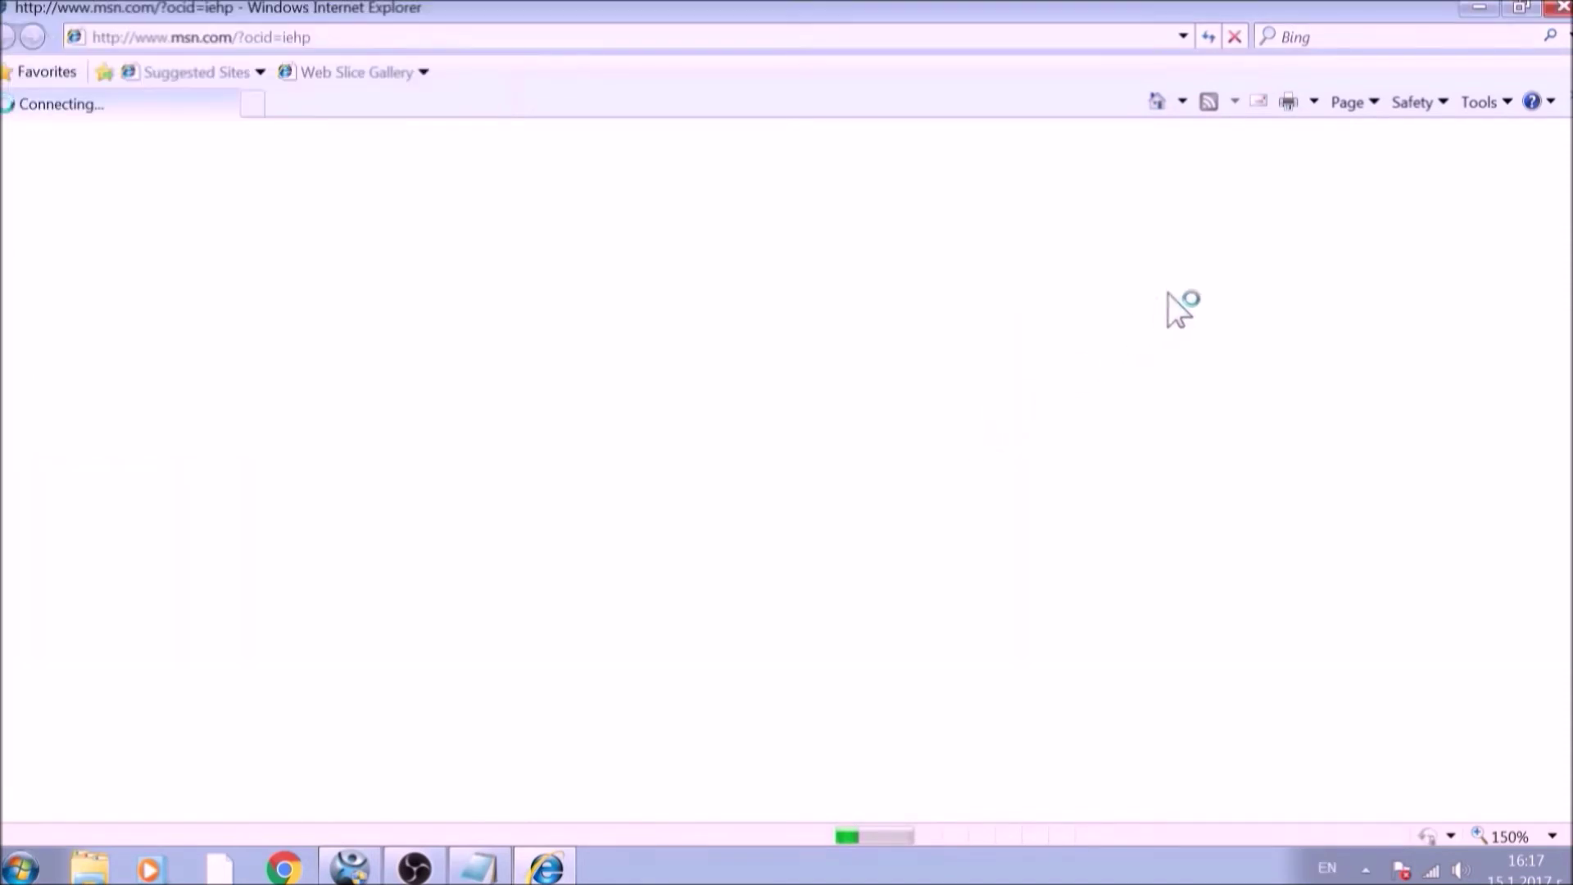
pyautogui.click(1561, 10)
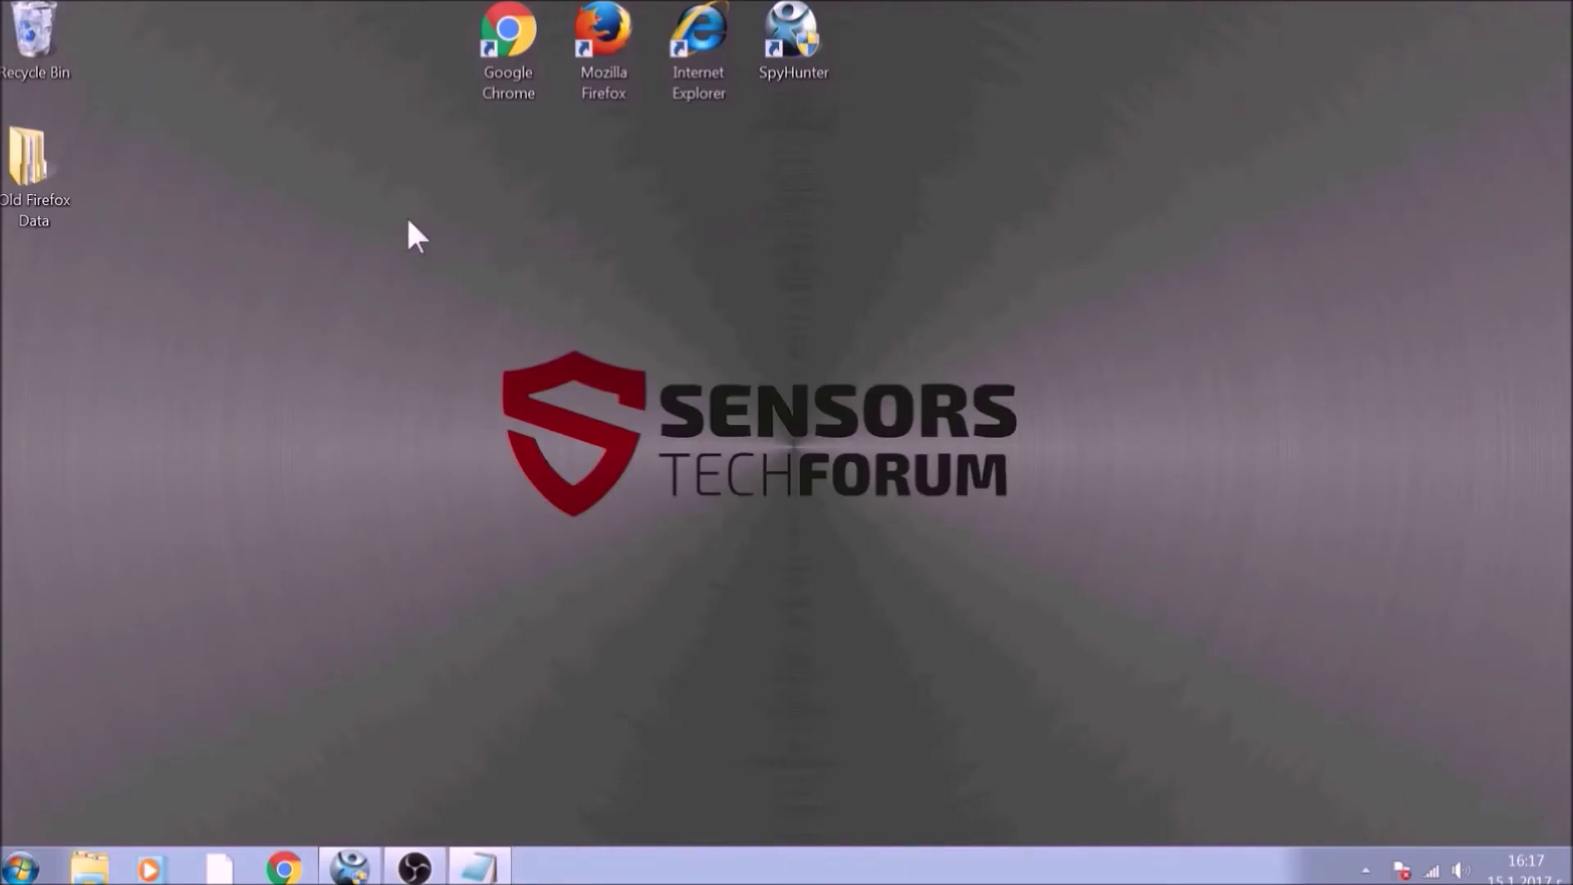
# - Bring SpyHunter 4 to the front and start a Quick Scan of the computer
pyautogui.moveTo(318, 221); pyautogui.dragTo(1201, 626)
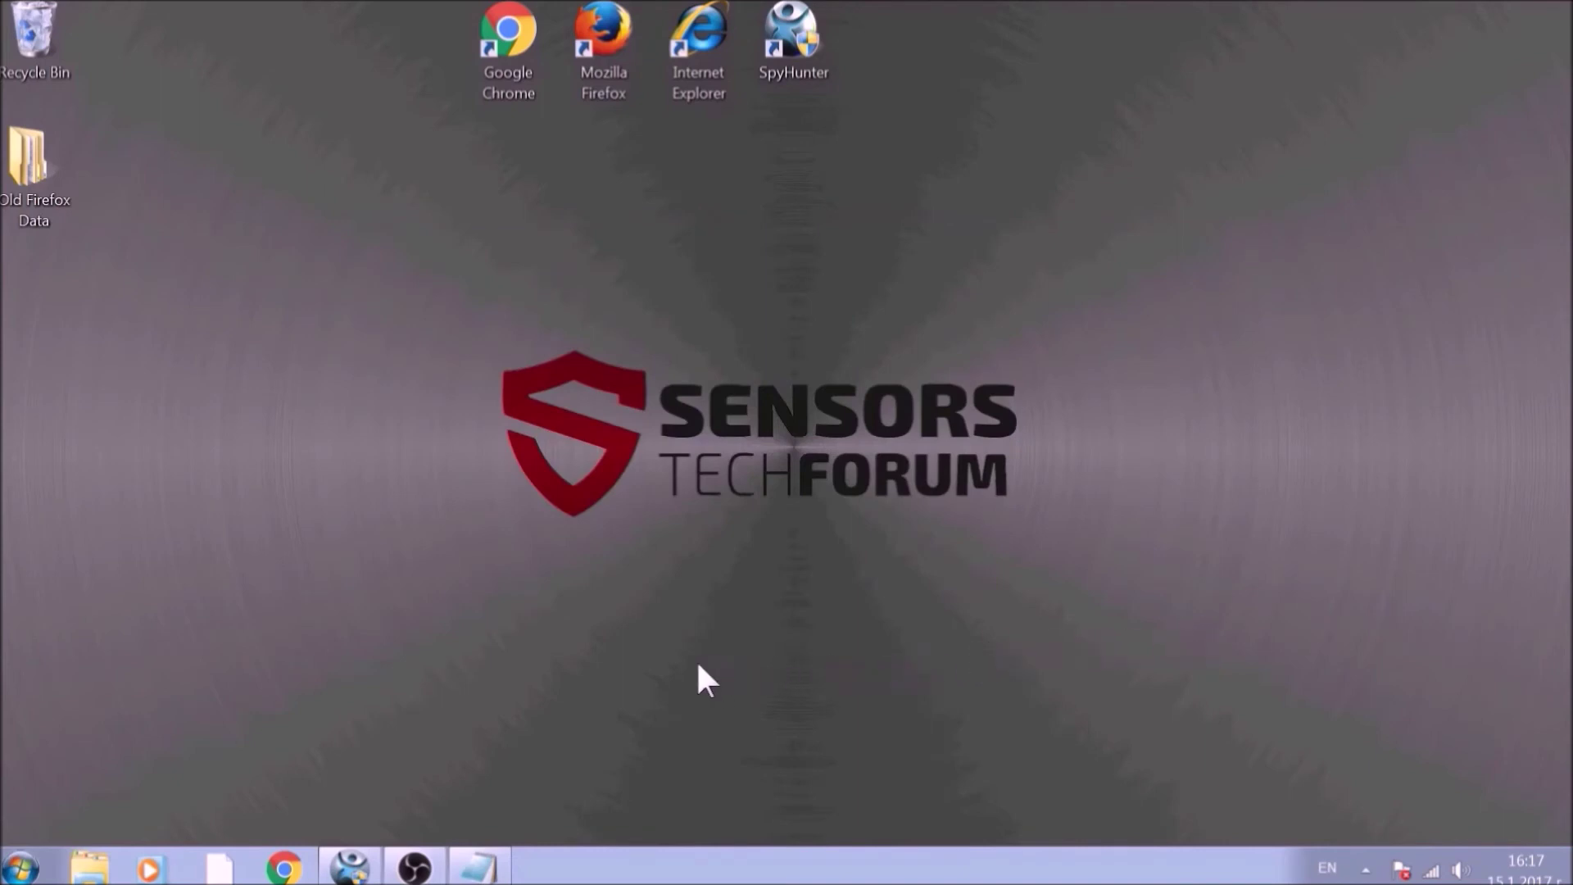
pyautogui.click(369, 870)
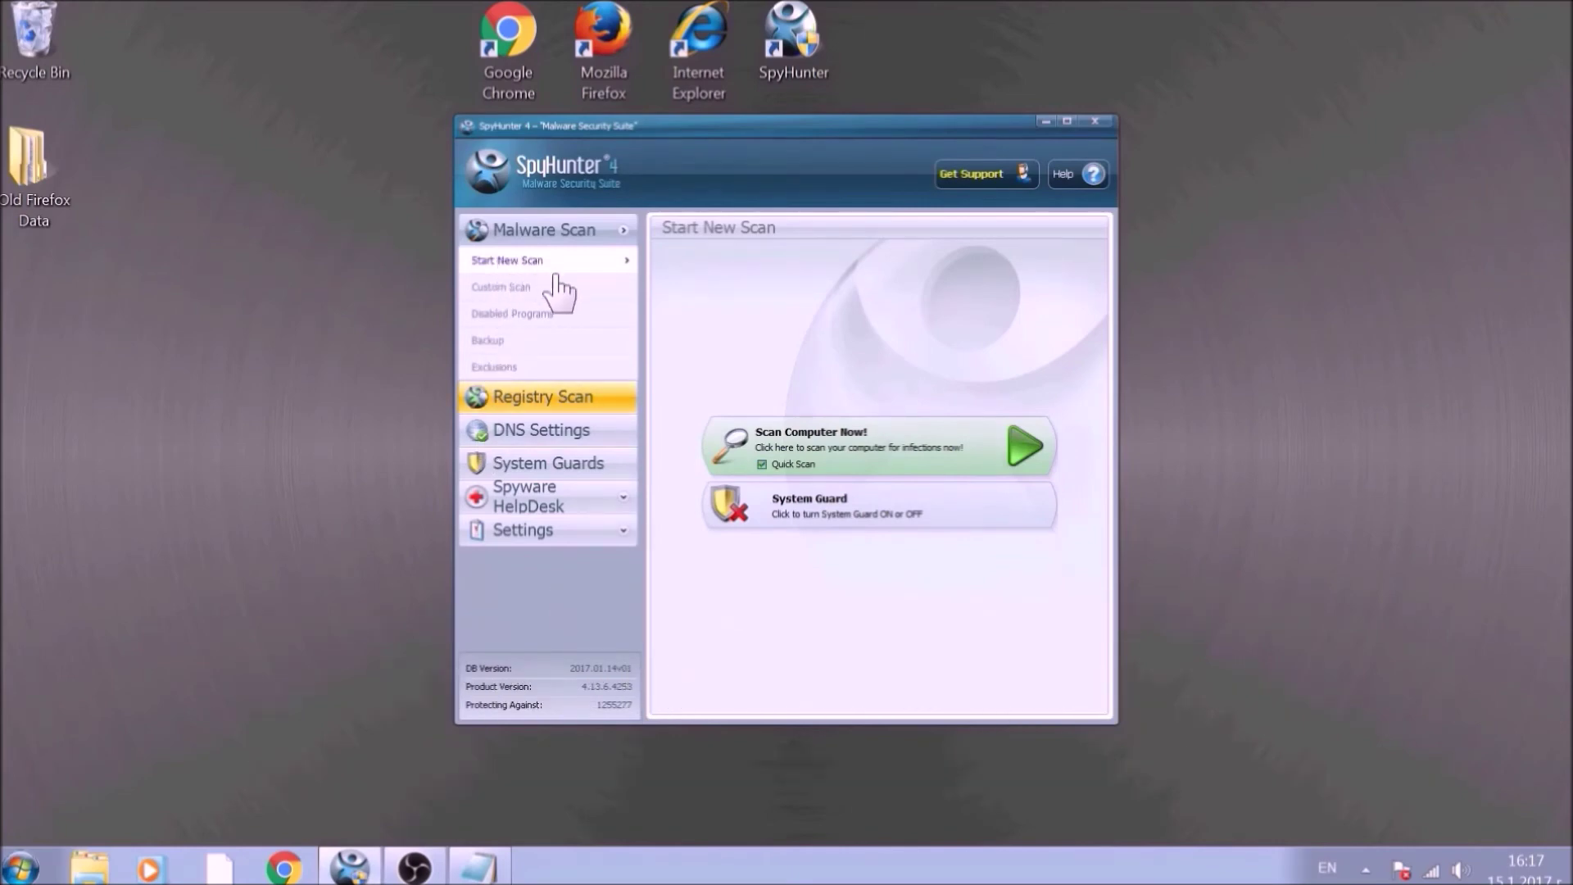
pyautogui.click(821, 439)
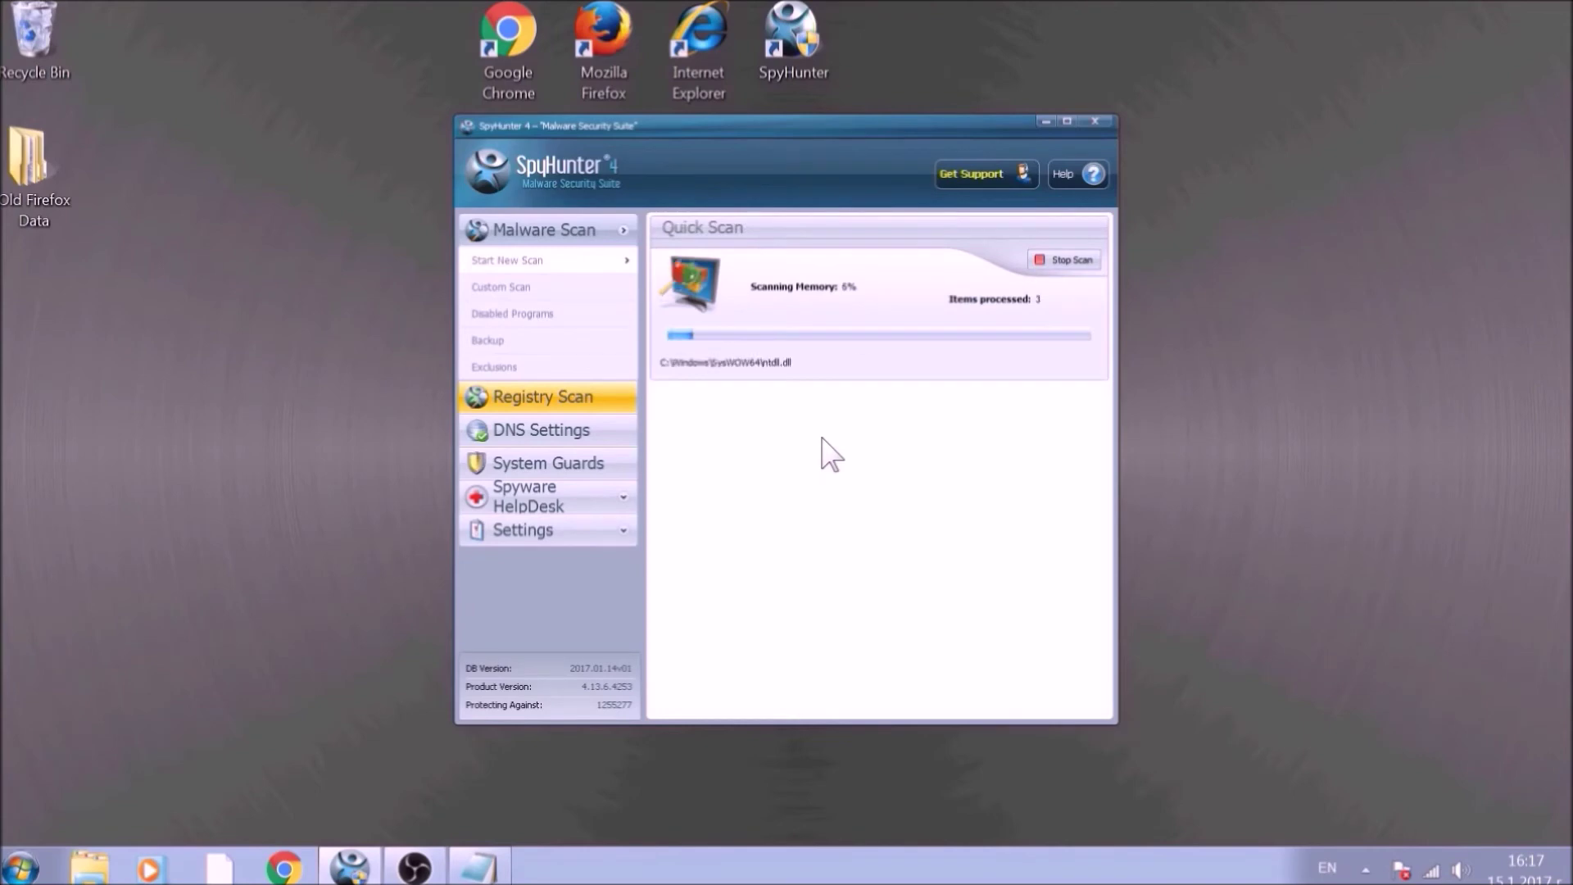